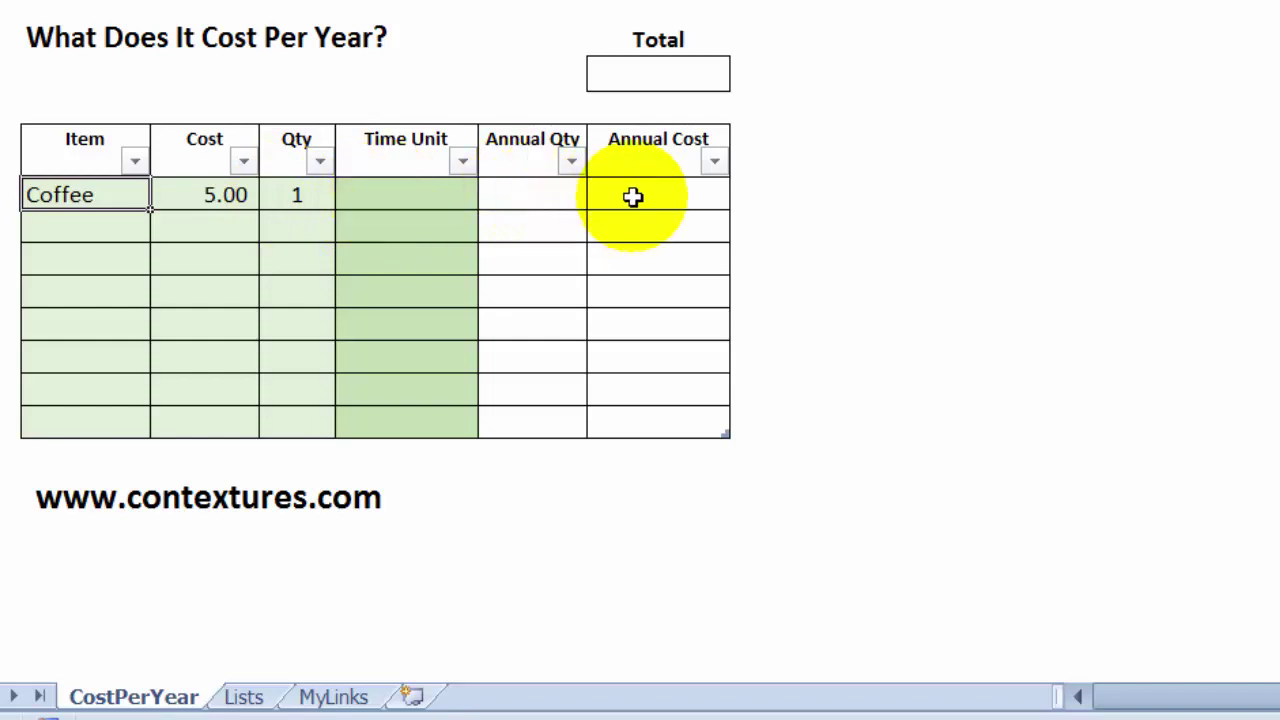
- Select the Coffee row's Time Unit cell in the cost-per-year table
left_click(384, 194)
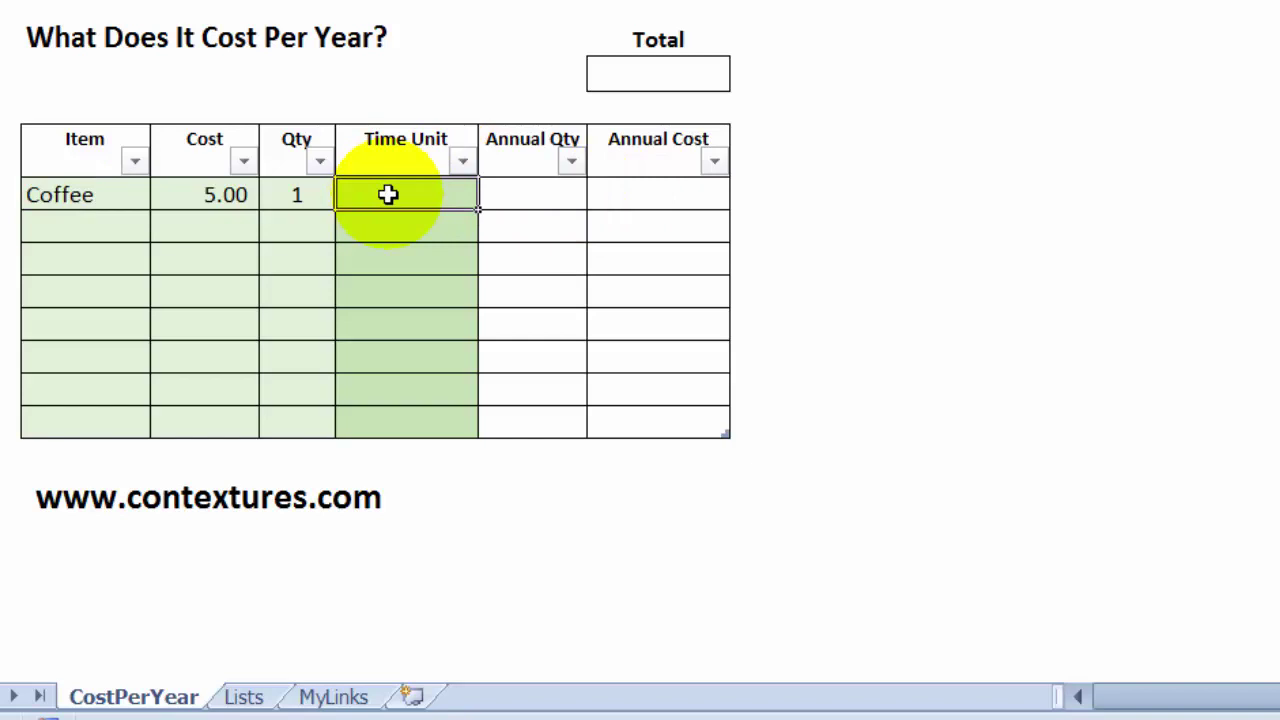
- On the Lists sheet, enter 50 as Work Week's annual count and 5 days per work week
left_click(264, 700)
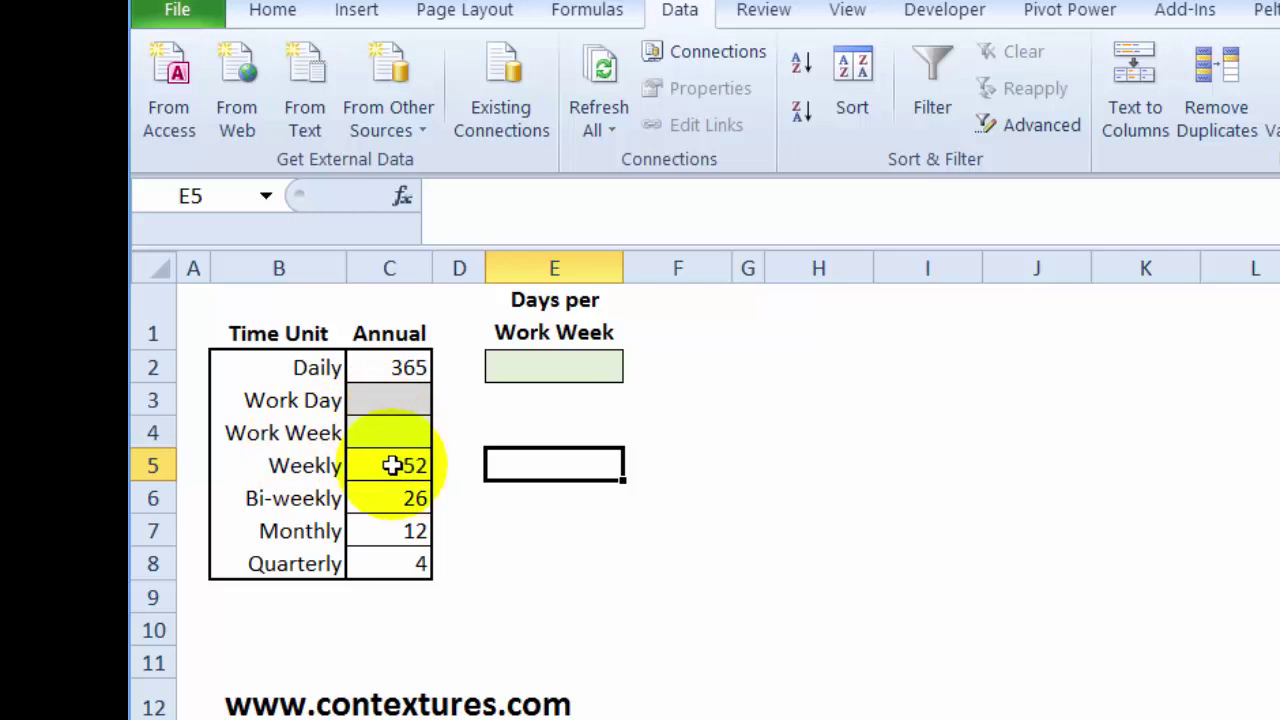
left_click(403, 432)
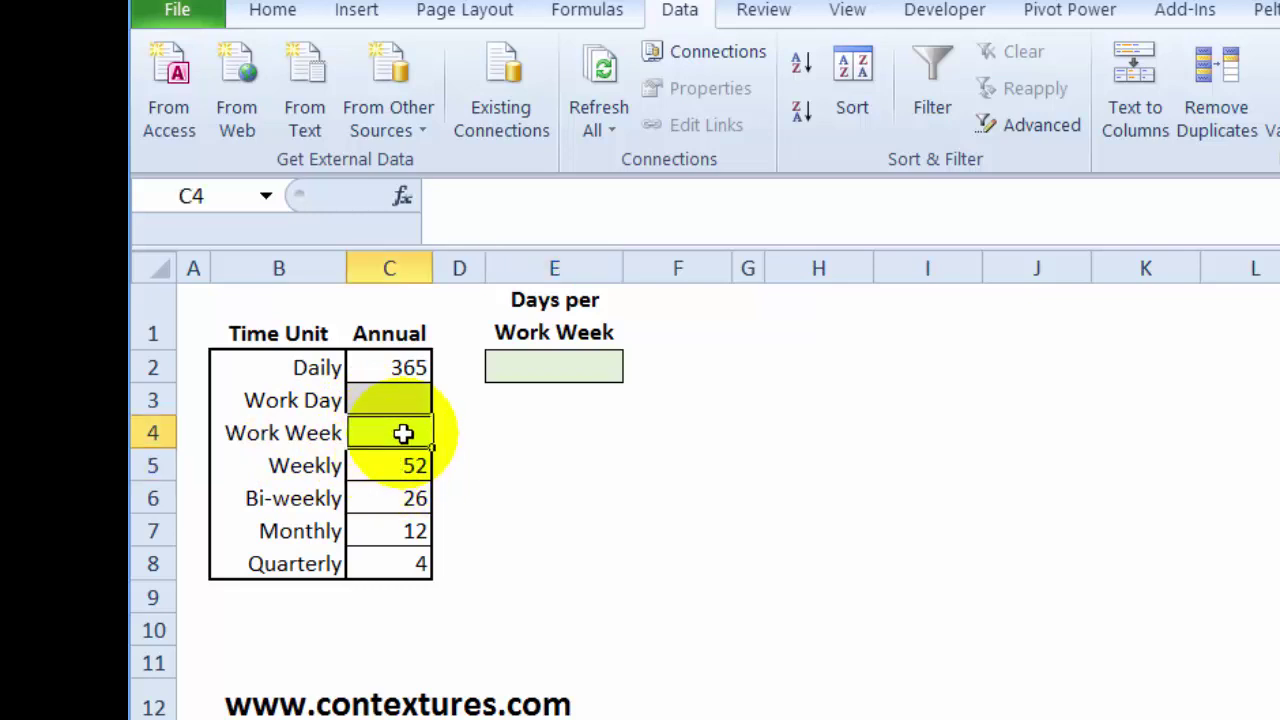
type("50")
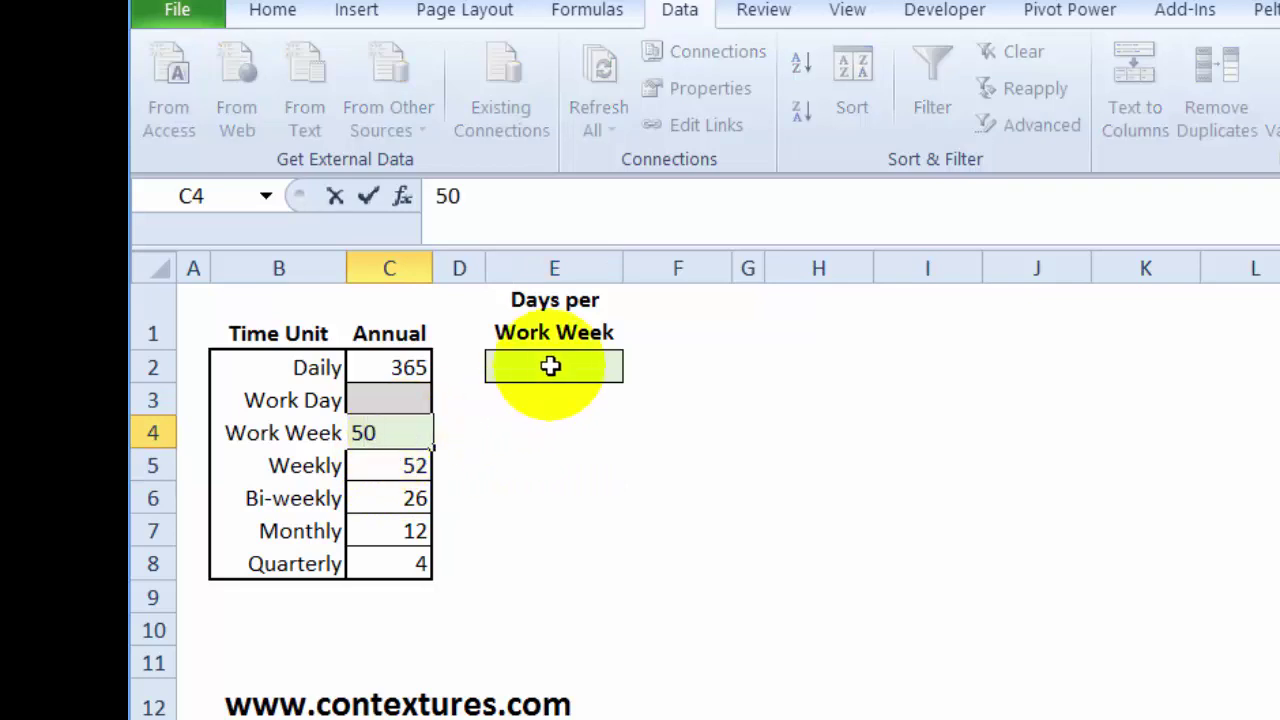
left_click(551, 366)
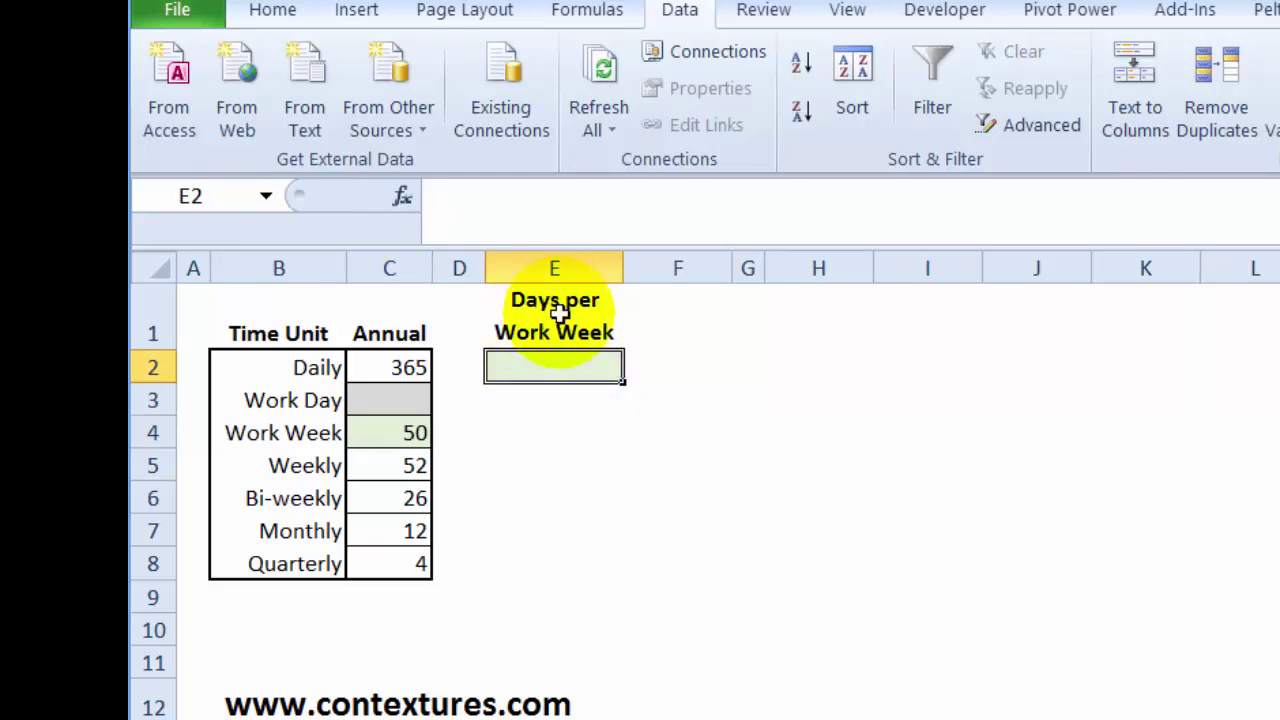
type("5")
key("Return")
- Make Work Day's annual value the formula =E2*C4, giving 250
left_click(391, 401)
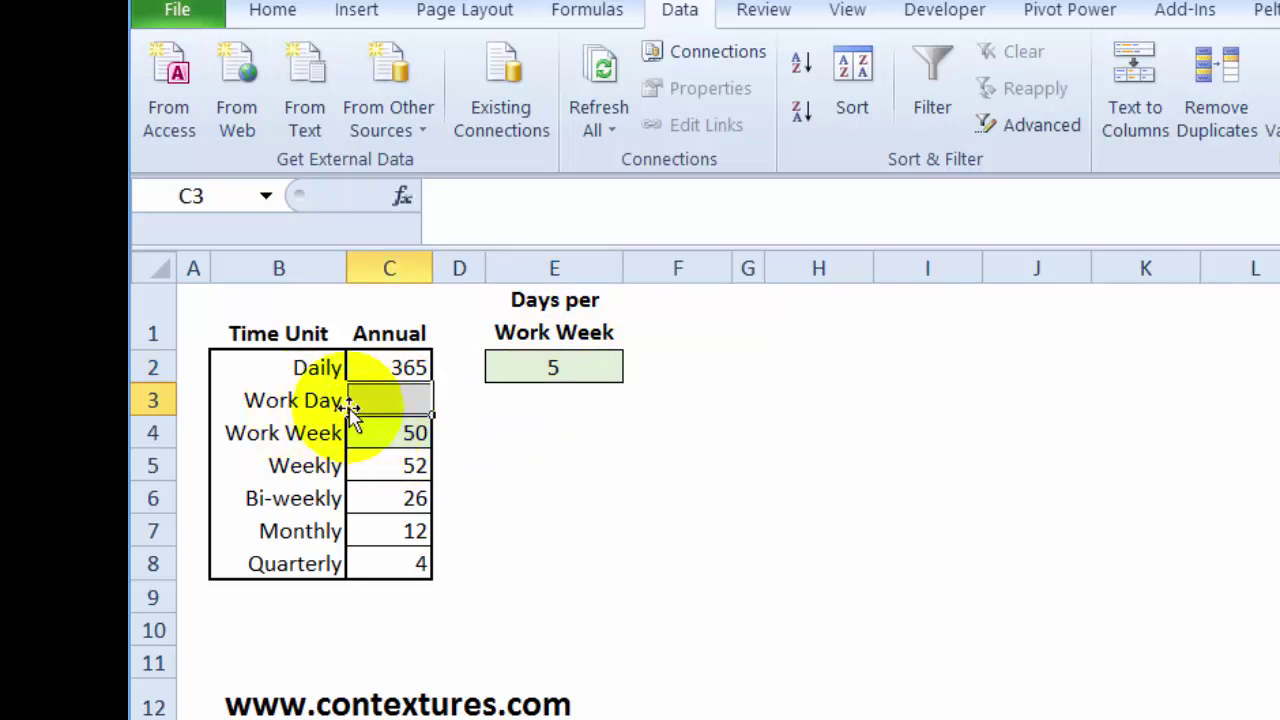
type("=")
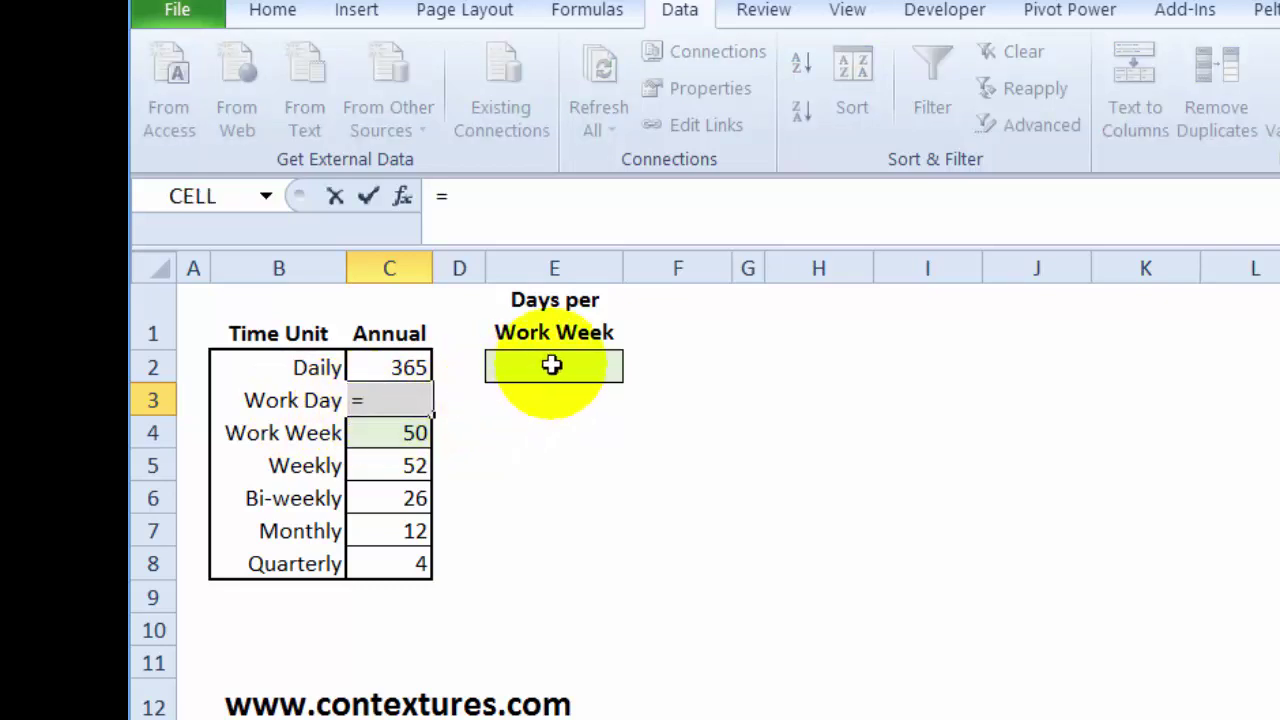
left_click(552, 365)
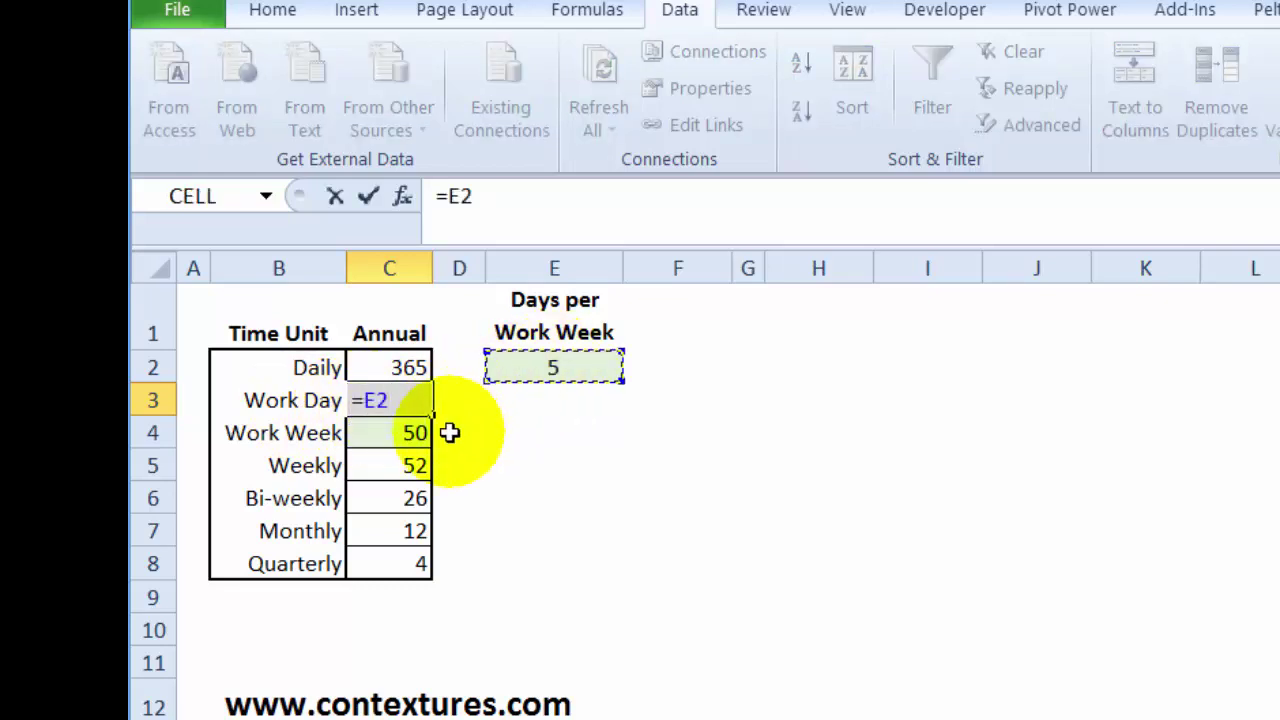
type("*")
left_click(420, 433)
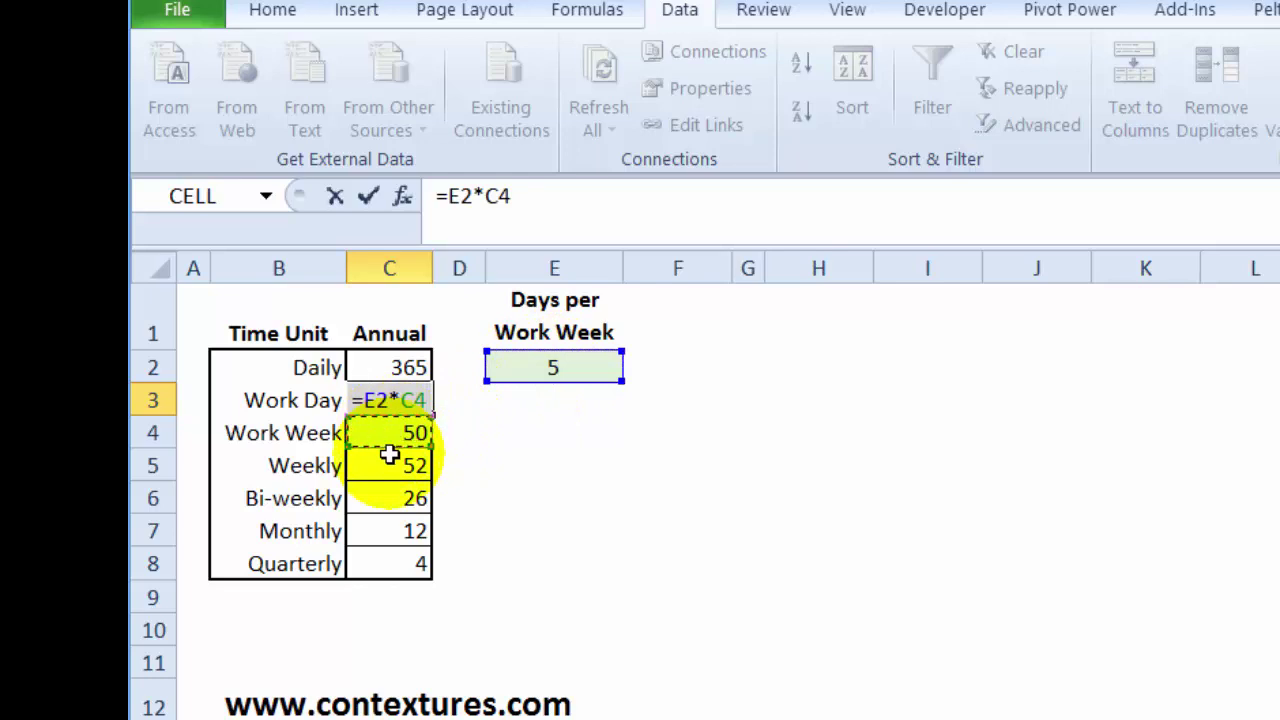
key("Return")
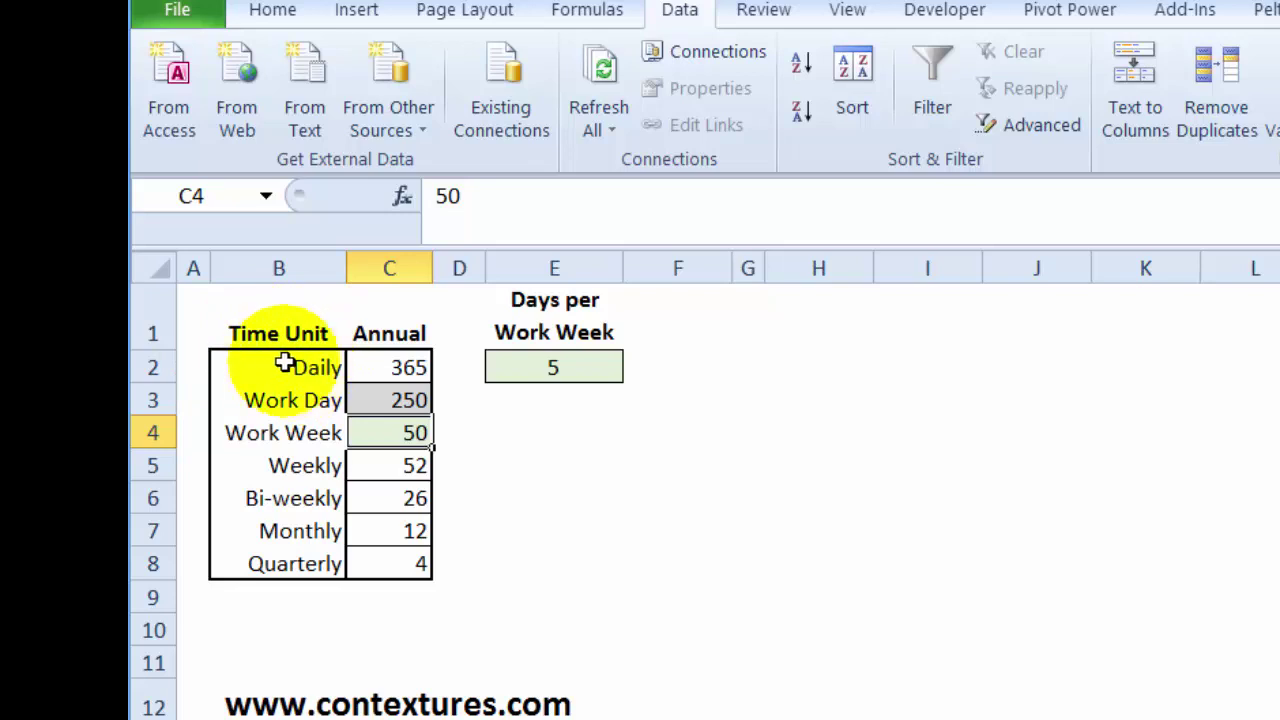
- Name the Time Unit labels B2:B8 TimeUnits
left_click_drag(268, 368, 278, 558)
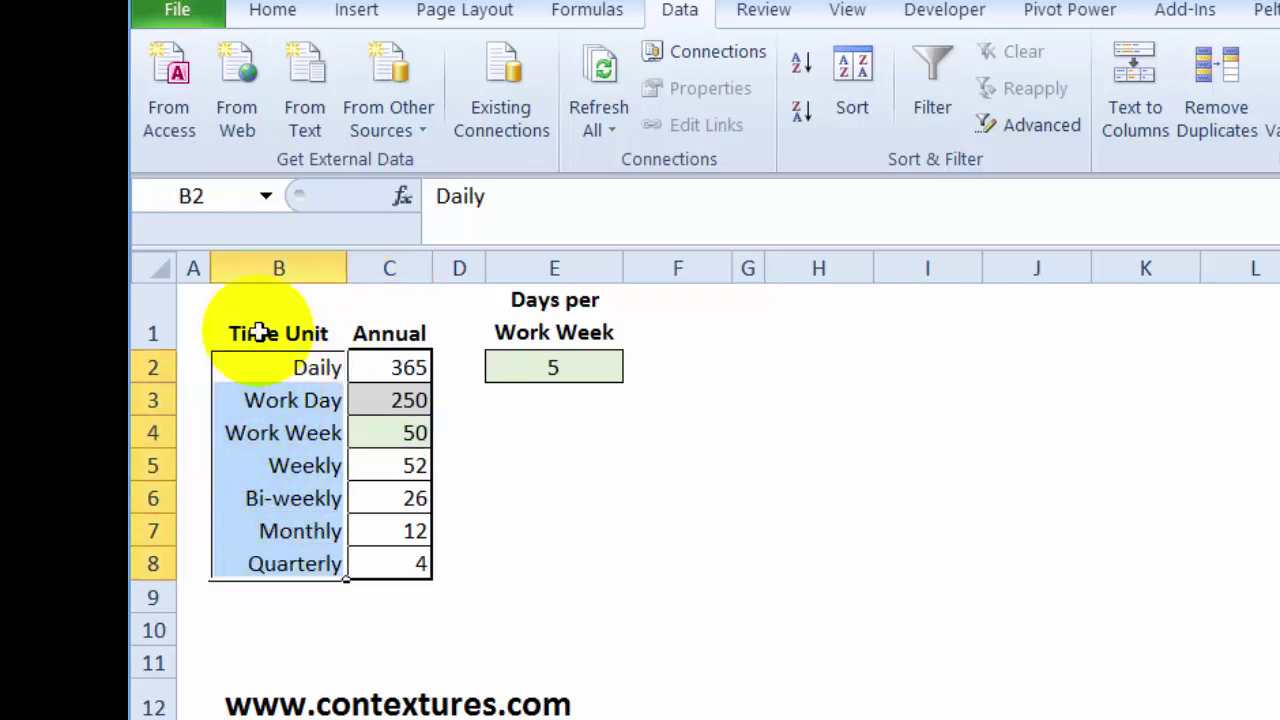
left_click(211, 193)
type("TimeUnits")
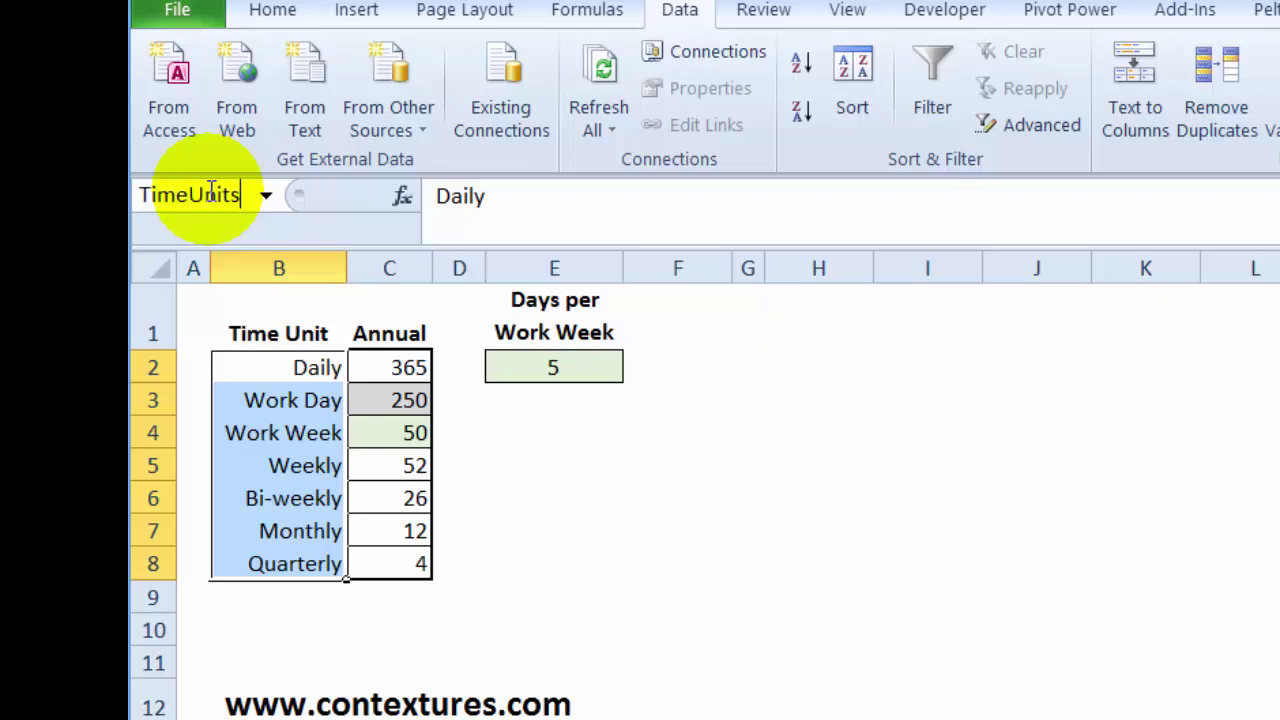
key("Return")
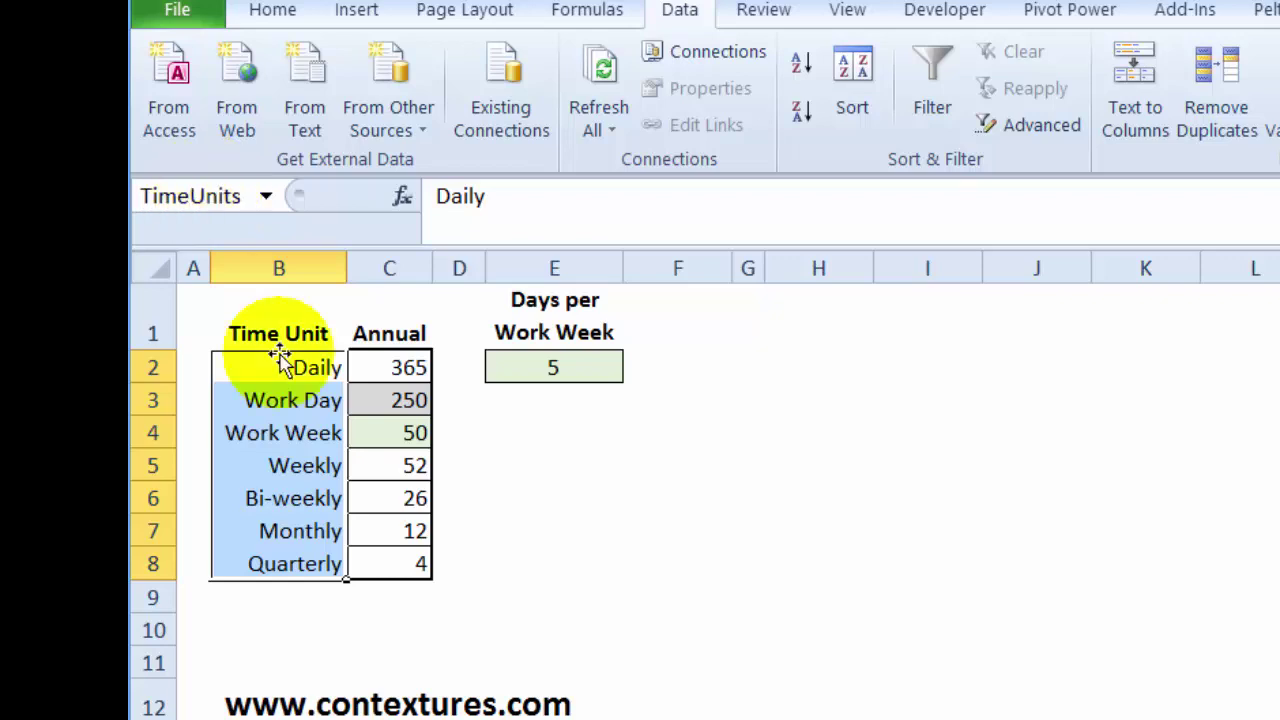
- Name the Annual numbers C2:C8 TimeAnnual
left_click_drag(386, 360, 393, 564)
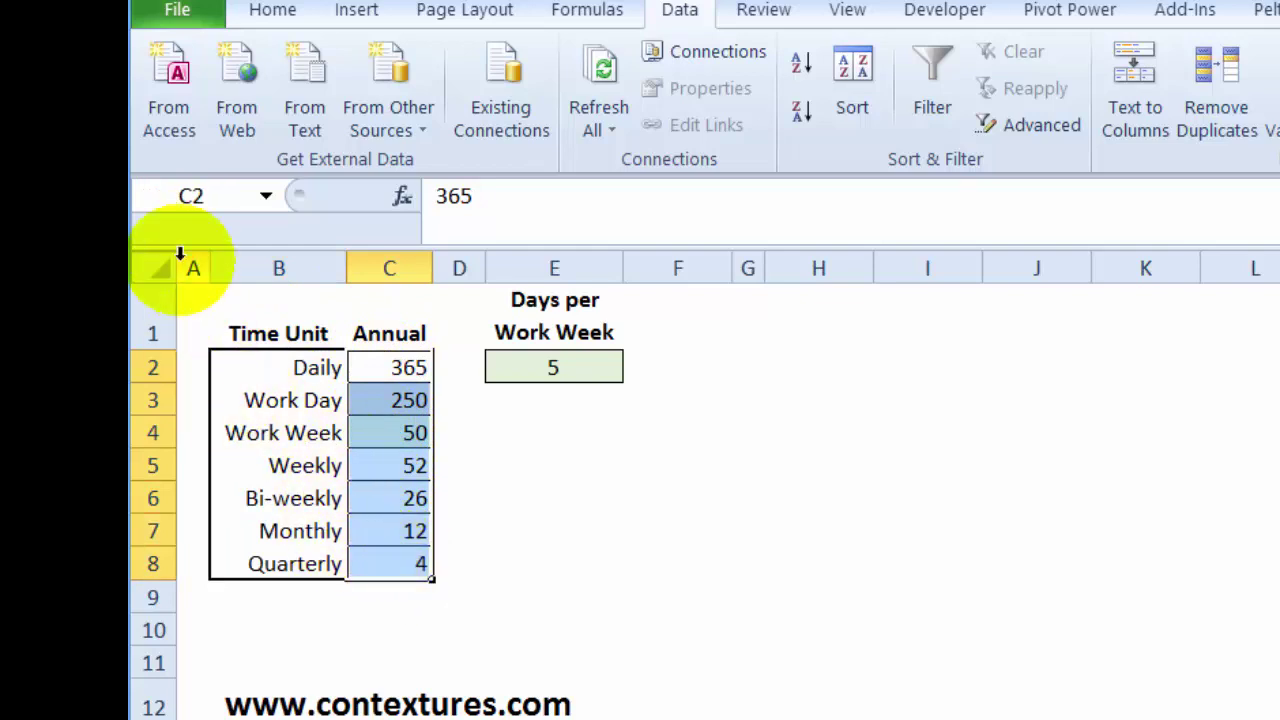
left_click(210, 193)
type("TimeAn")
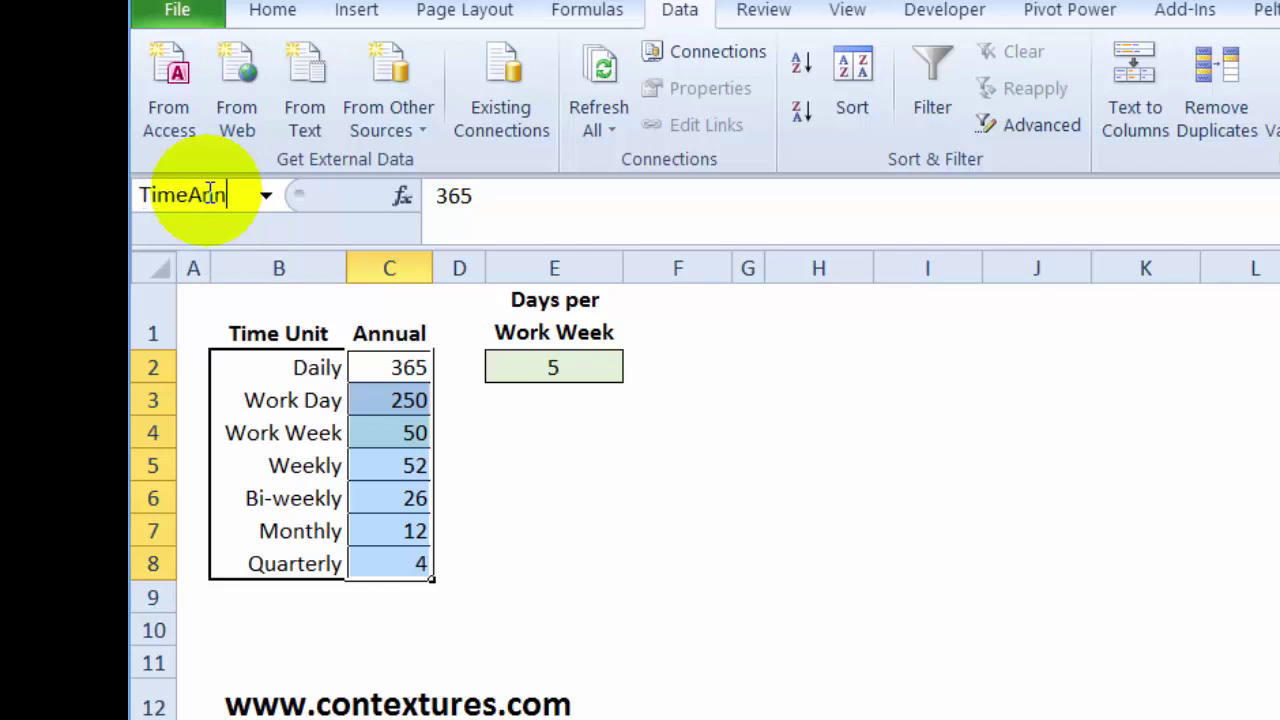
type("nual")
key("Return")
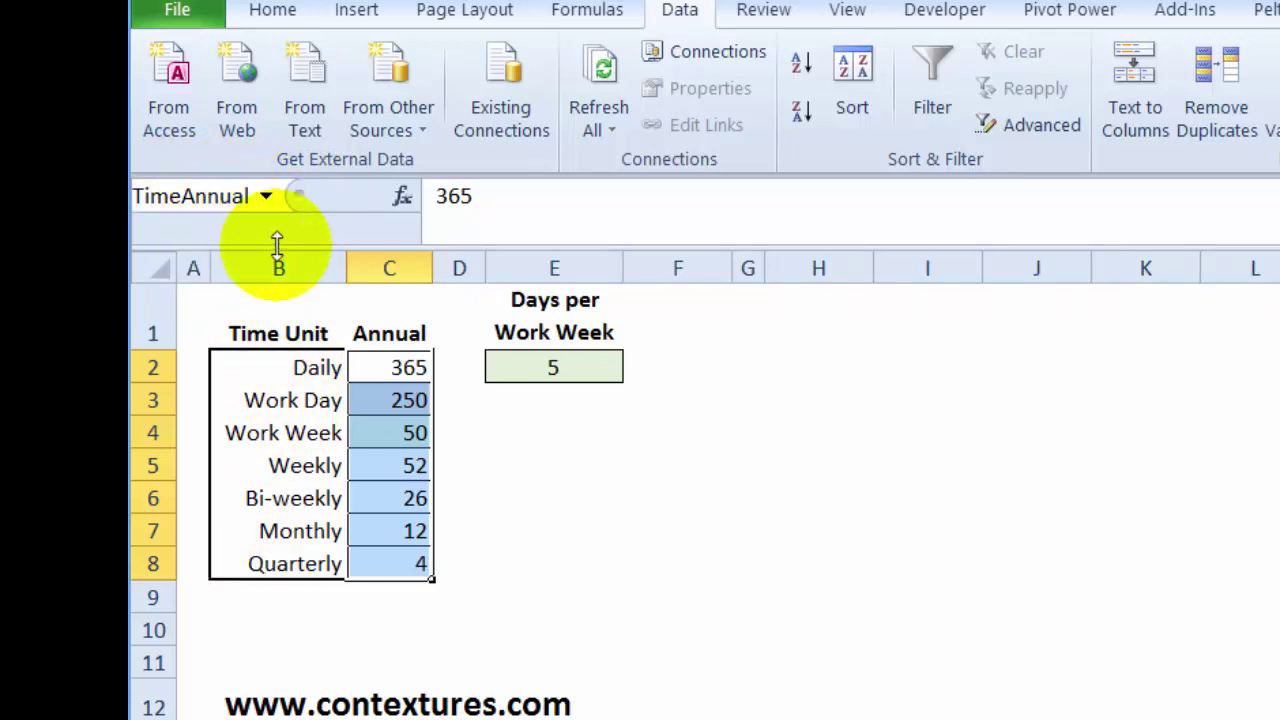
left_click_drag(298, 195, 190, 195)
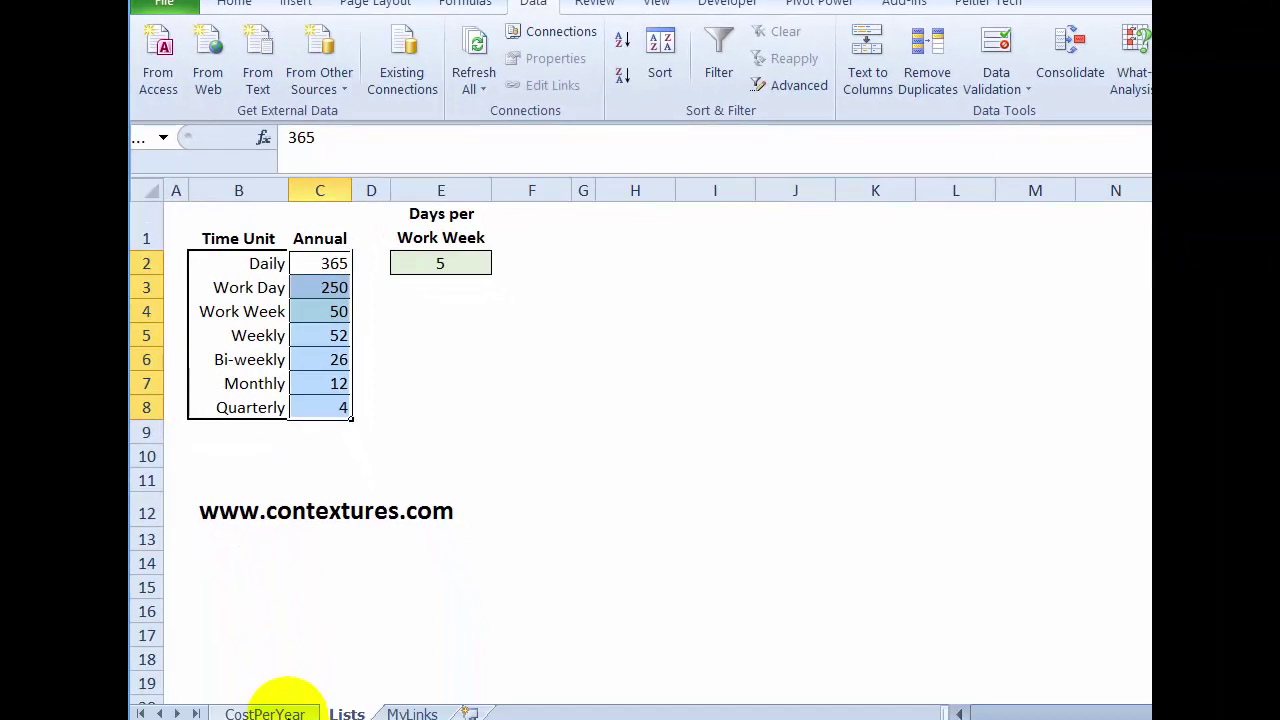
- Give CostPerYear's Time Unit cells E6:E13 List data validation sourced from TimeUnits
left_click(280, 710)
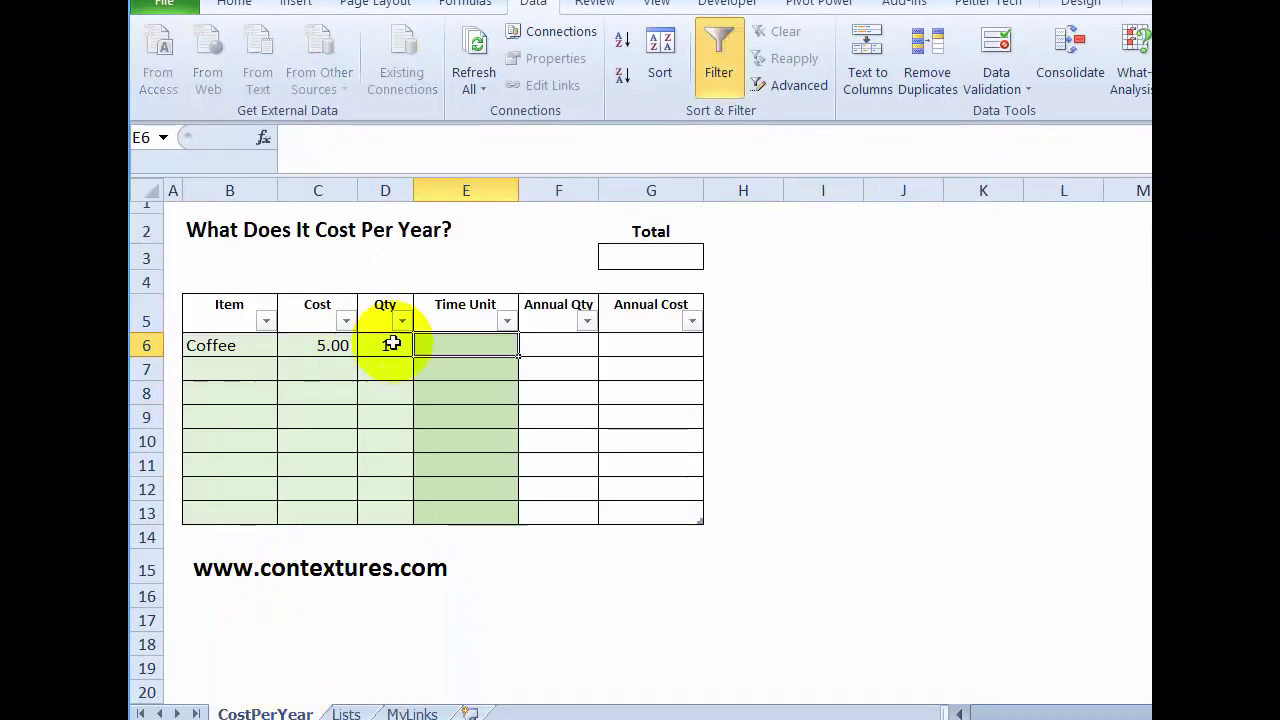
left_click_drag(461, 341, 464, 509)
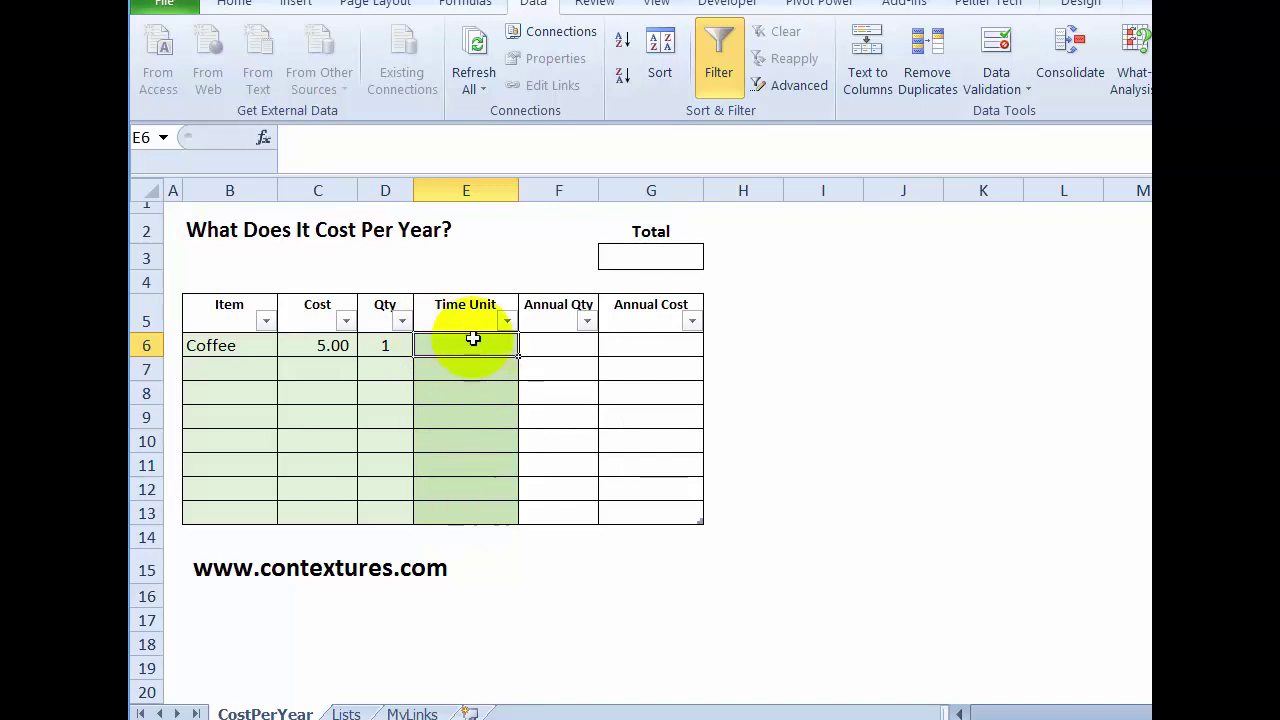
left_click_drag(472, 339, 451, 503)
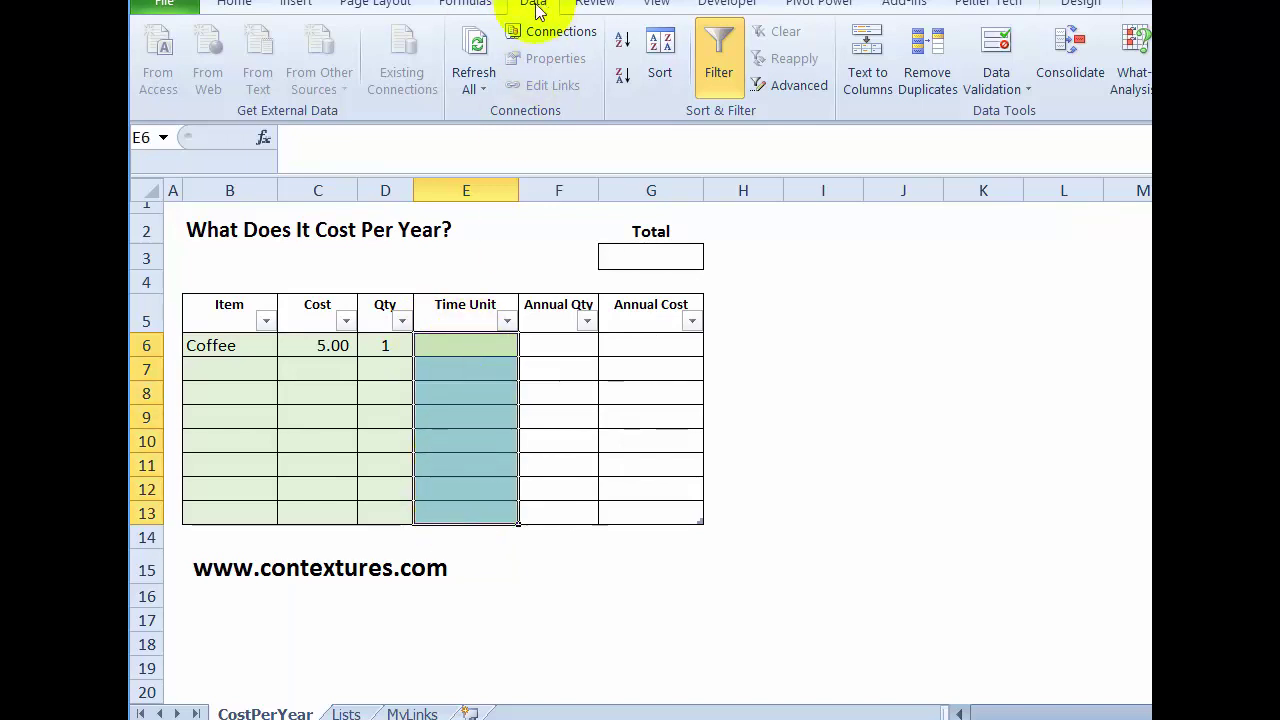
left_click(996, 45)
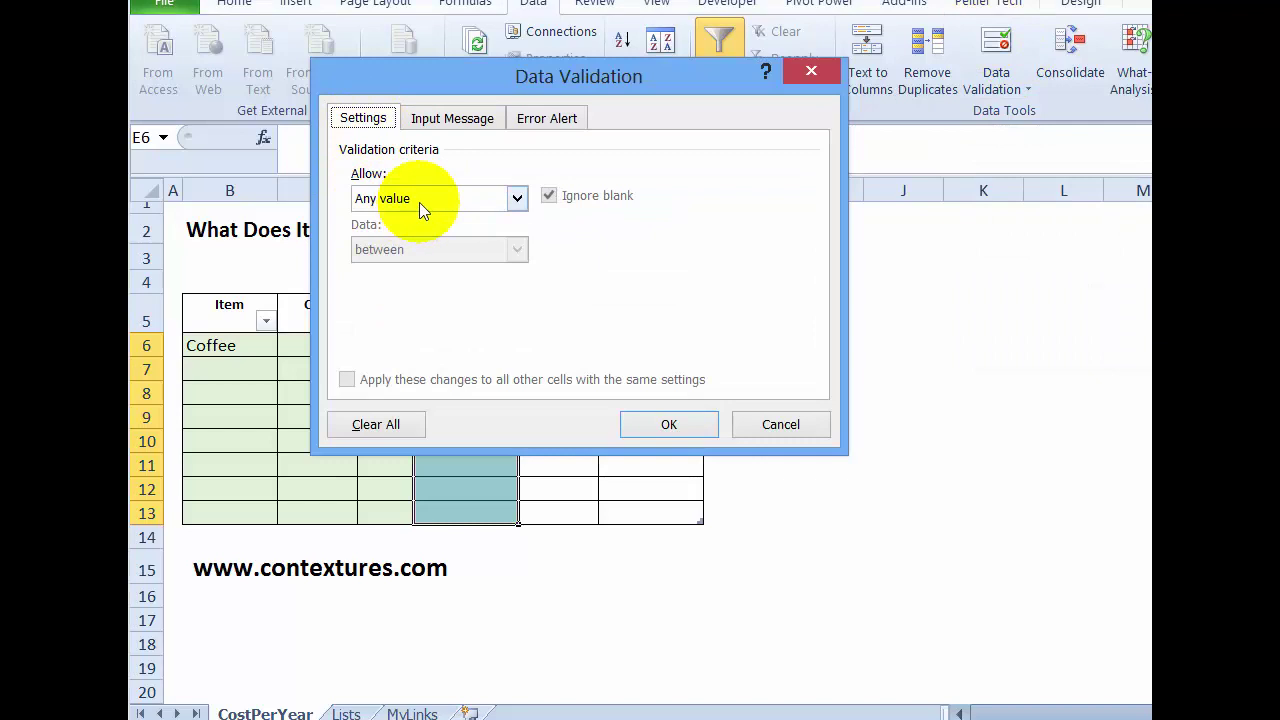
left_click(520, 196)
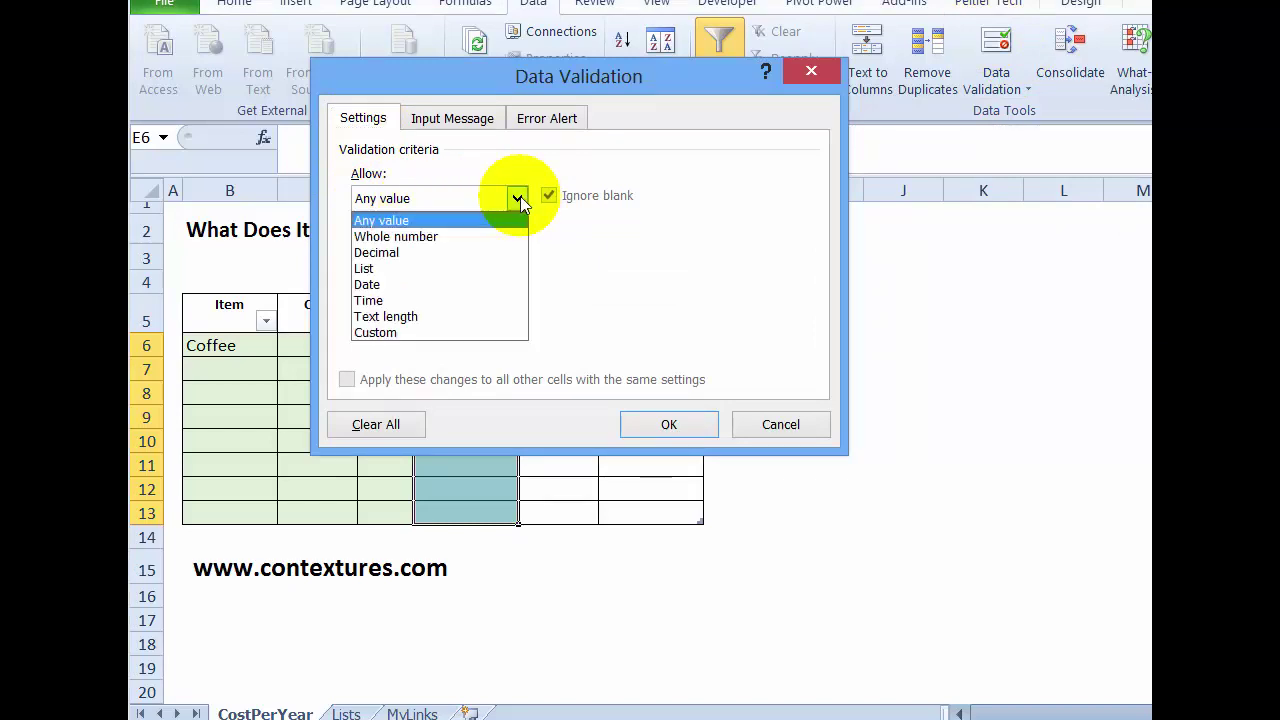
left_click(443, 268)
left_click(379, 297)
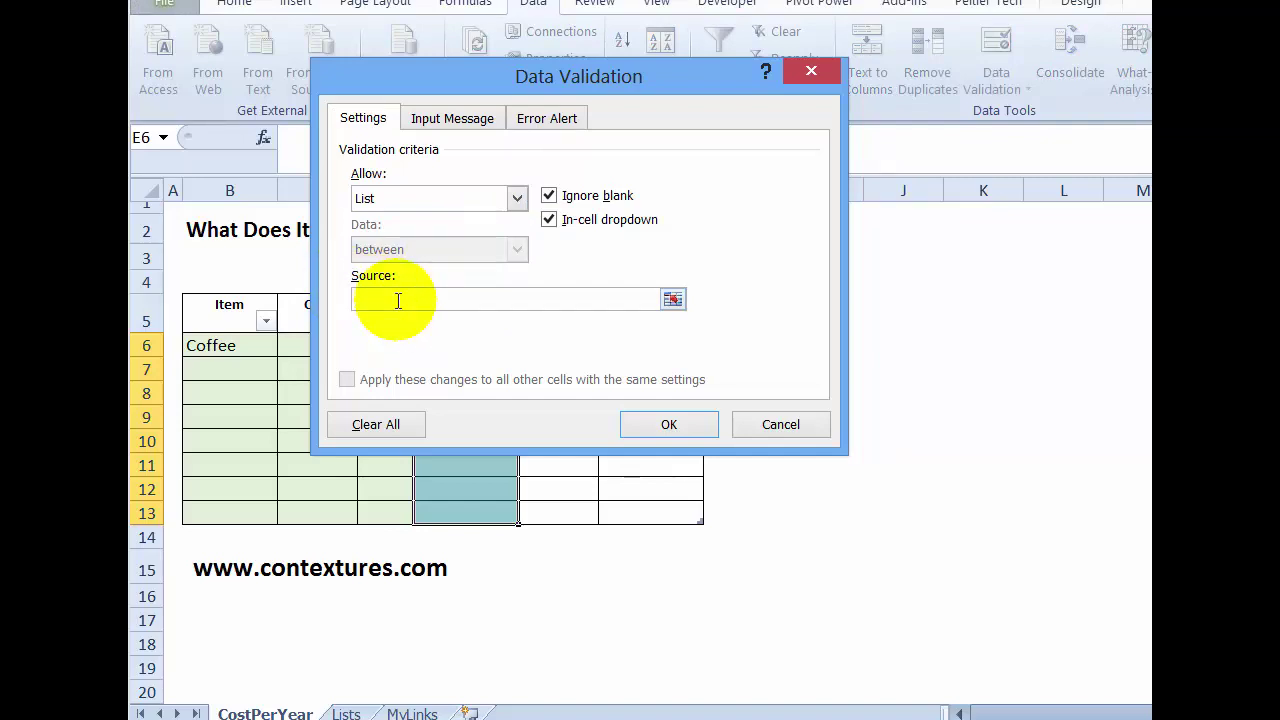
key("F3")
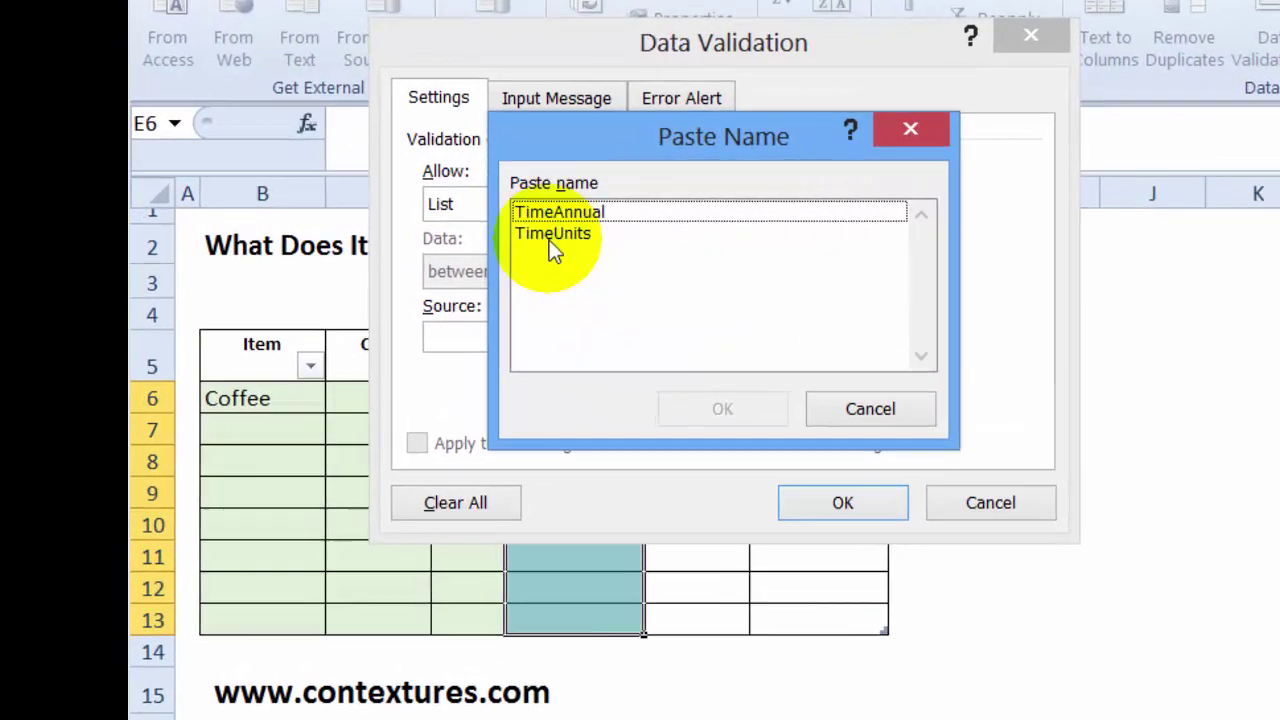
left_click(452, 222)
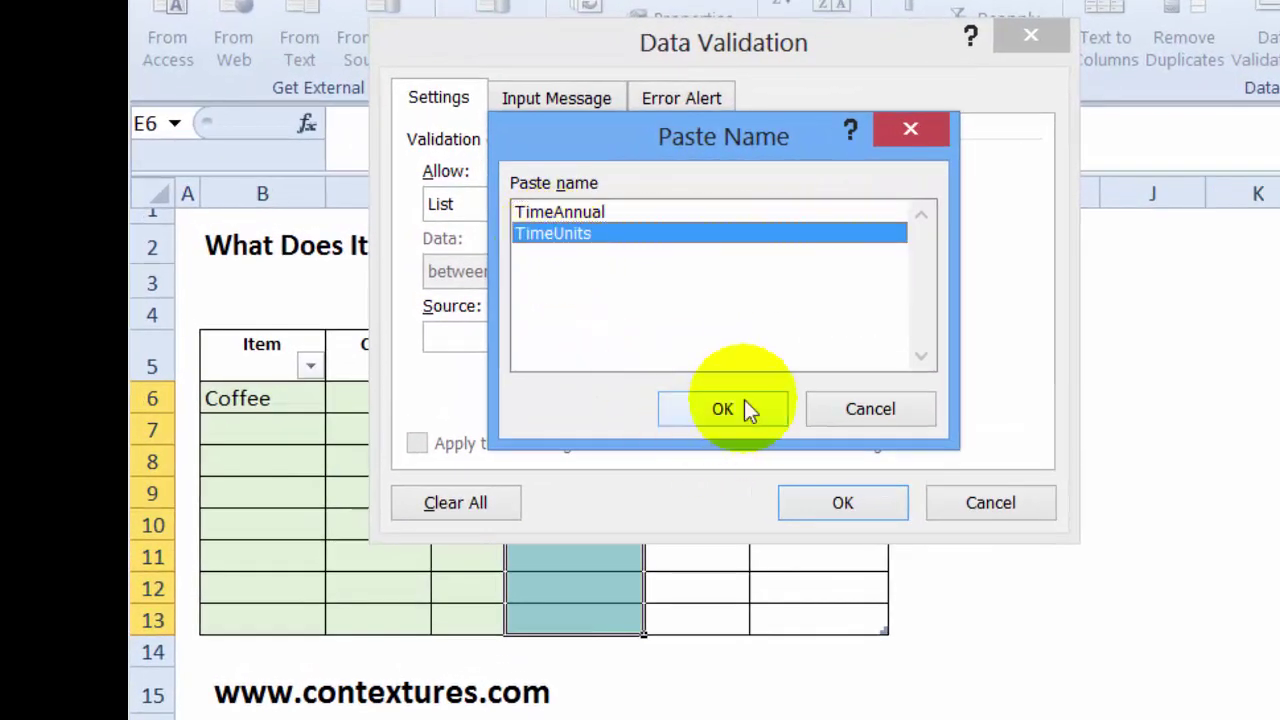
left_click(736, 409)
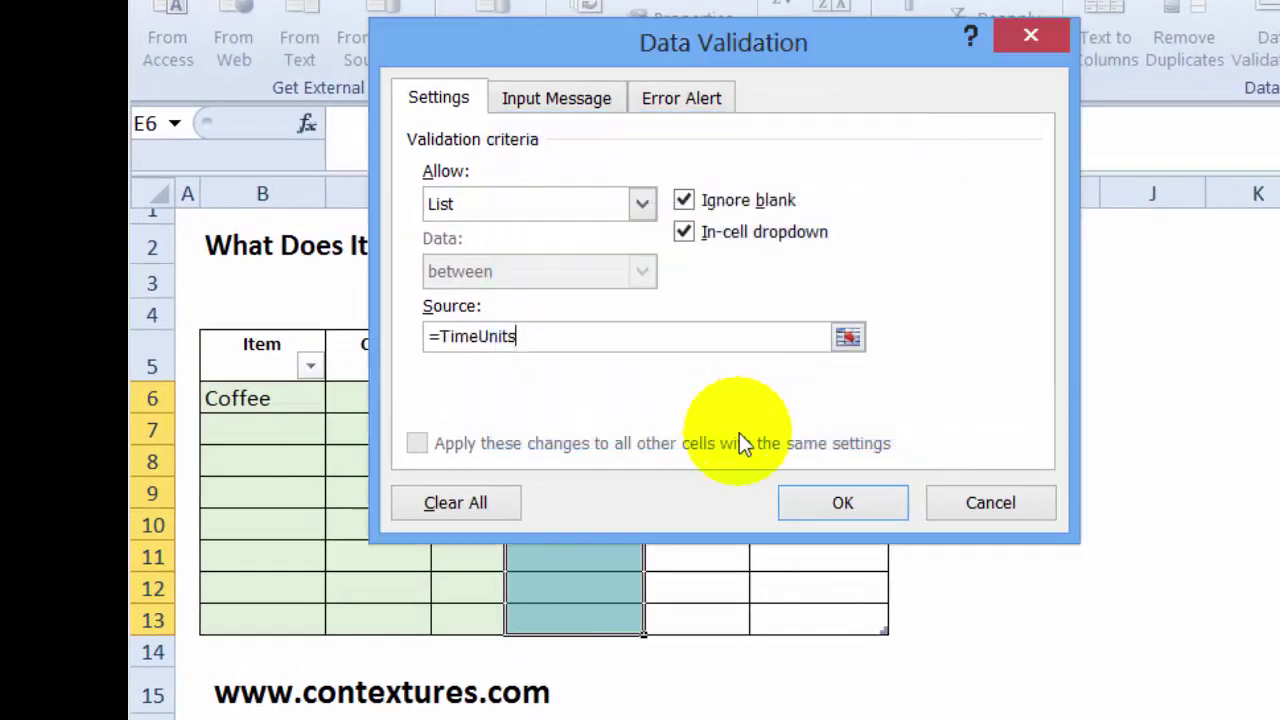
left_click(810, 504)
- Check the Time Unit dropdowns and choose Work Day for Coffee's Time Unit
left_click(590, 431)
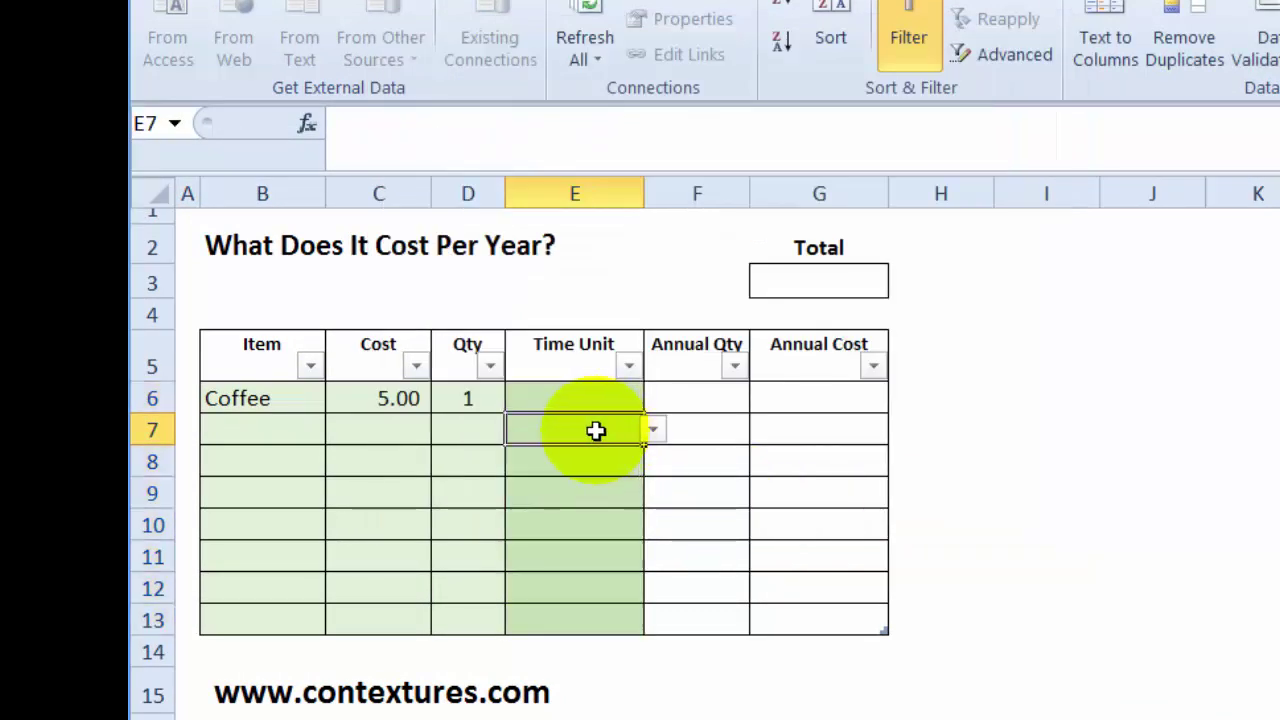
left_click(605, 461)
left_click(592, 489)
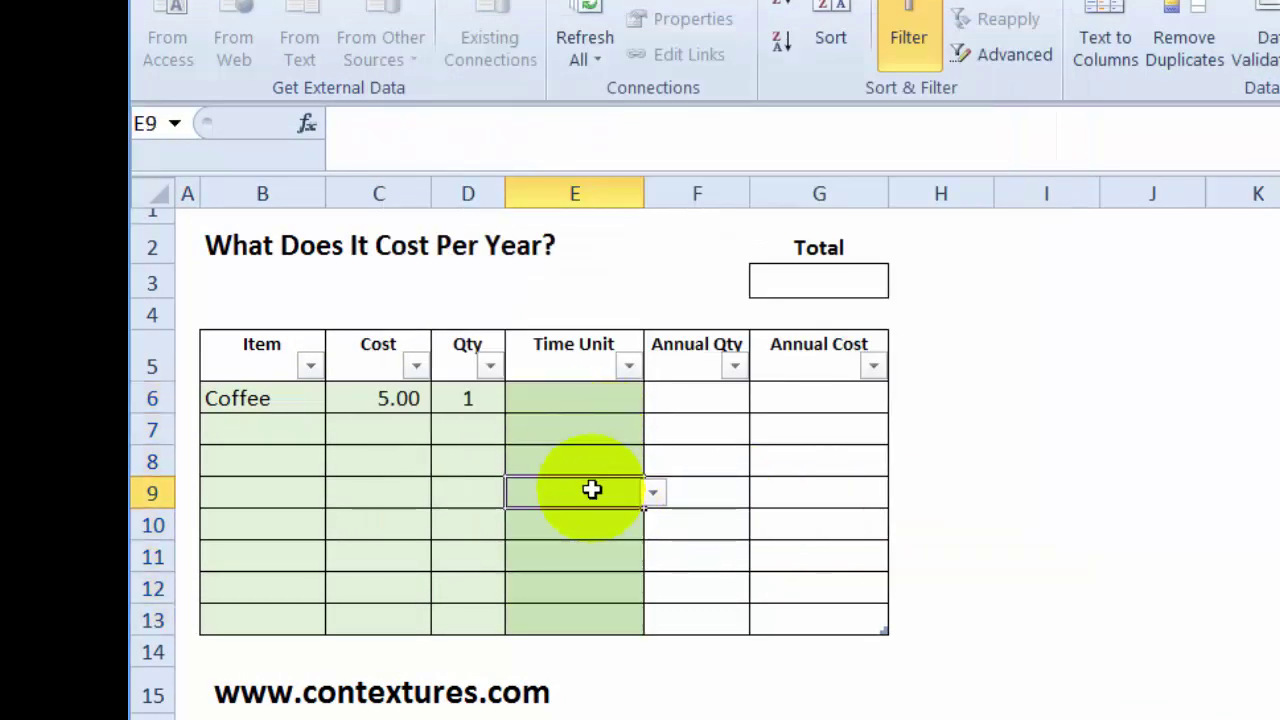
left_click(583, 400)
left_click(652, 398)
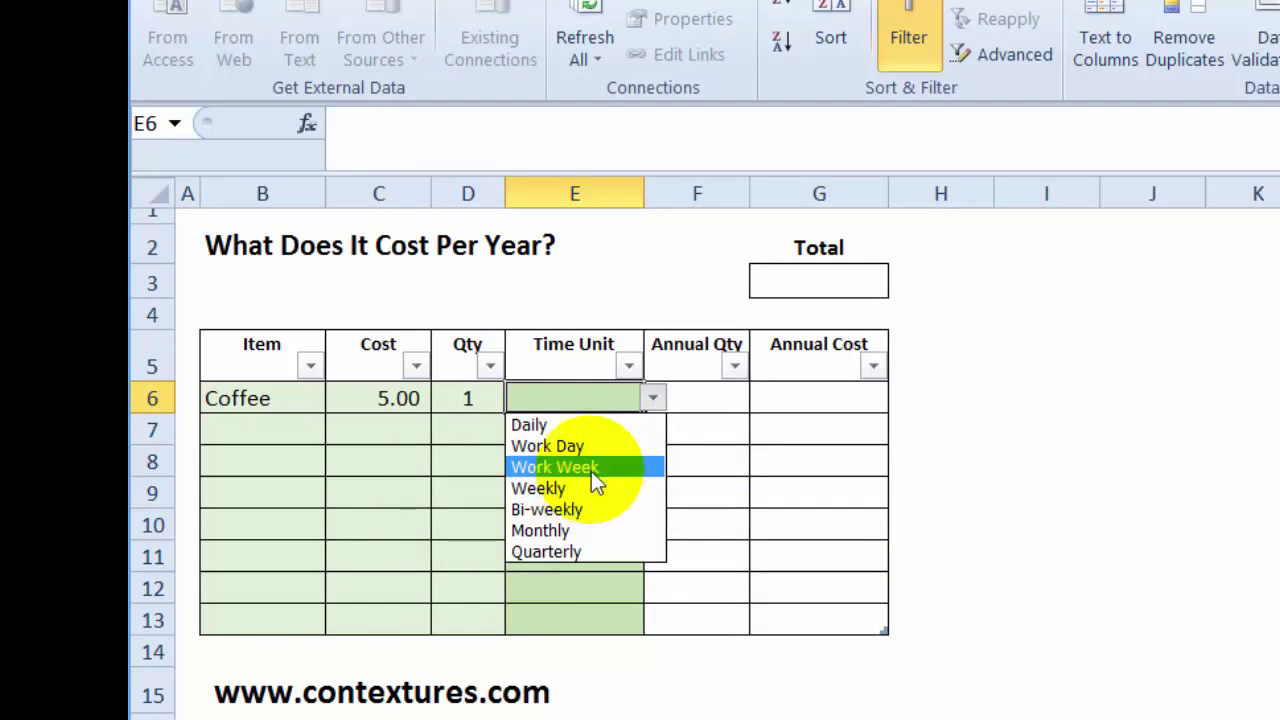
left_click(592, 455)
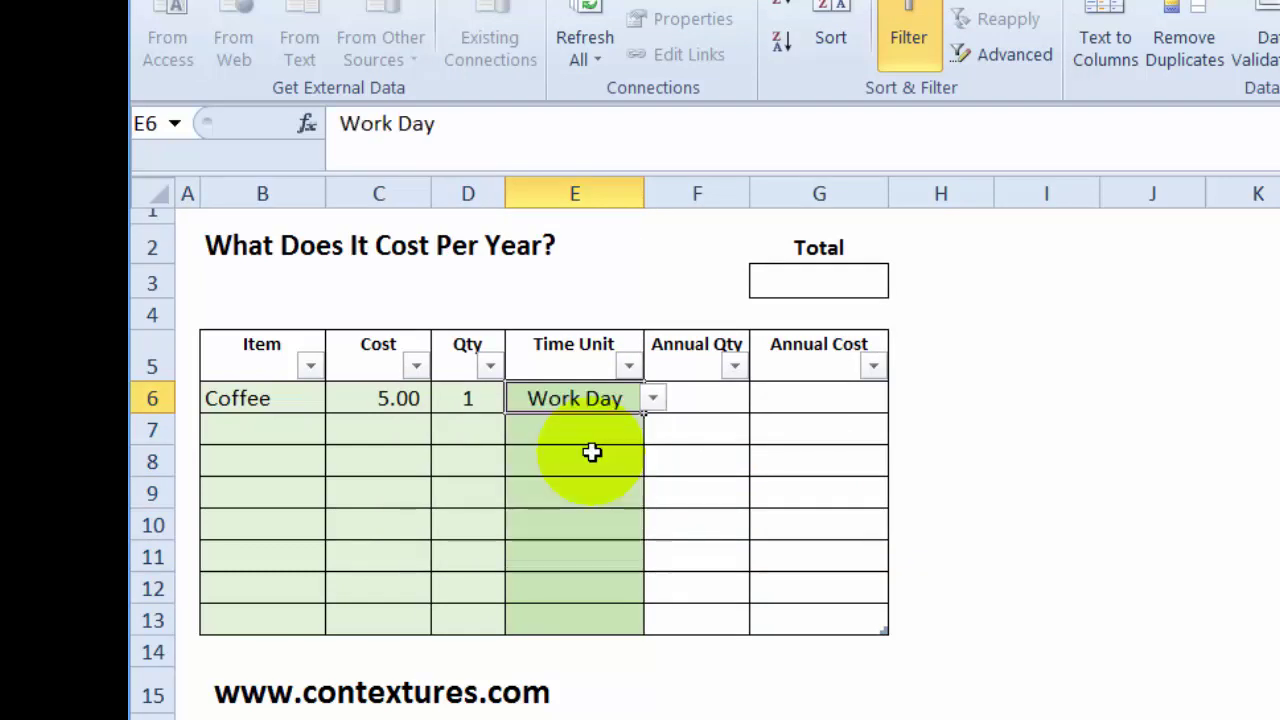
key("Tab")
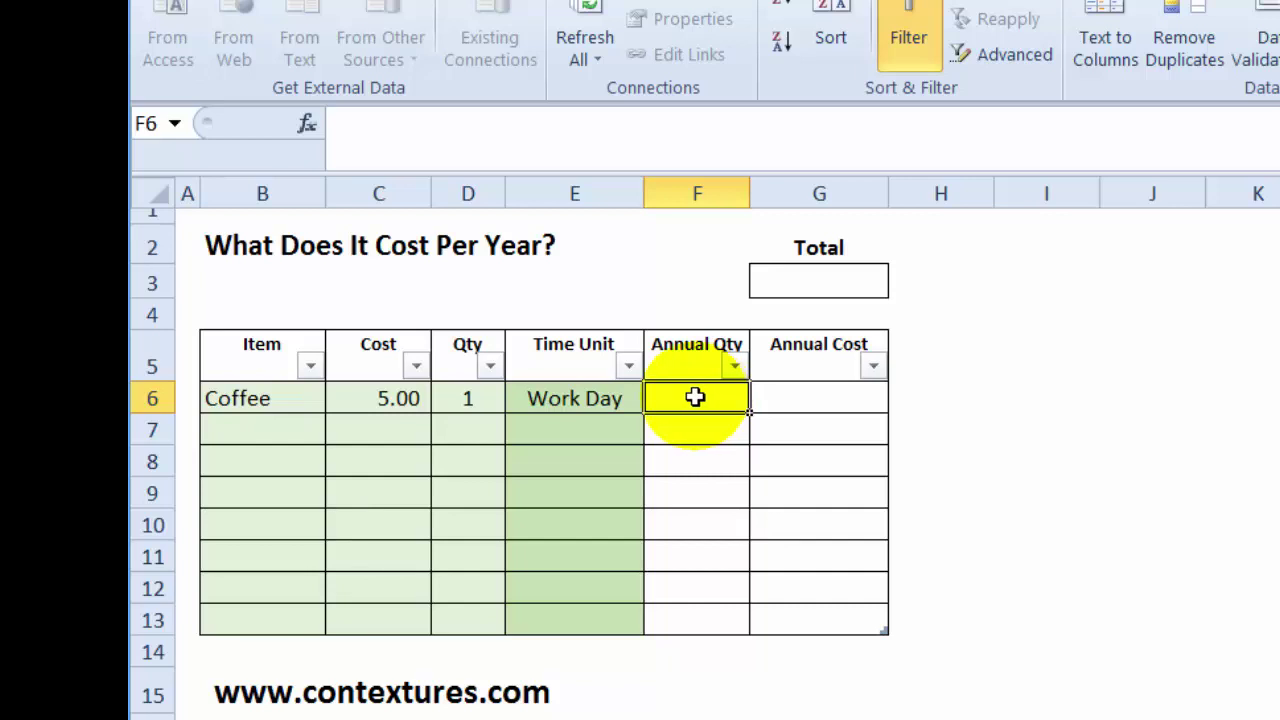
- Begin Coffee's Annual Qty formula with =INDEX(TimeAnnual,
type("=")
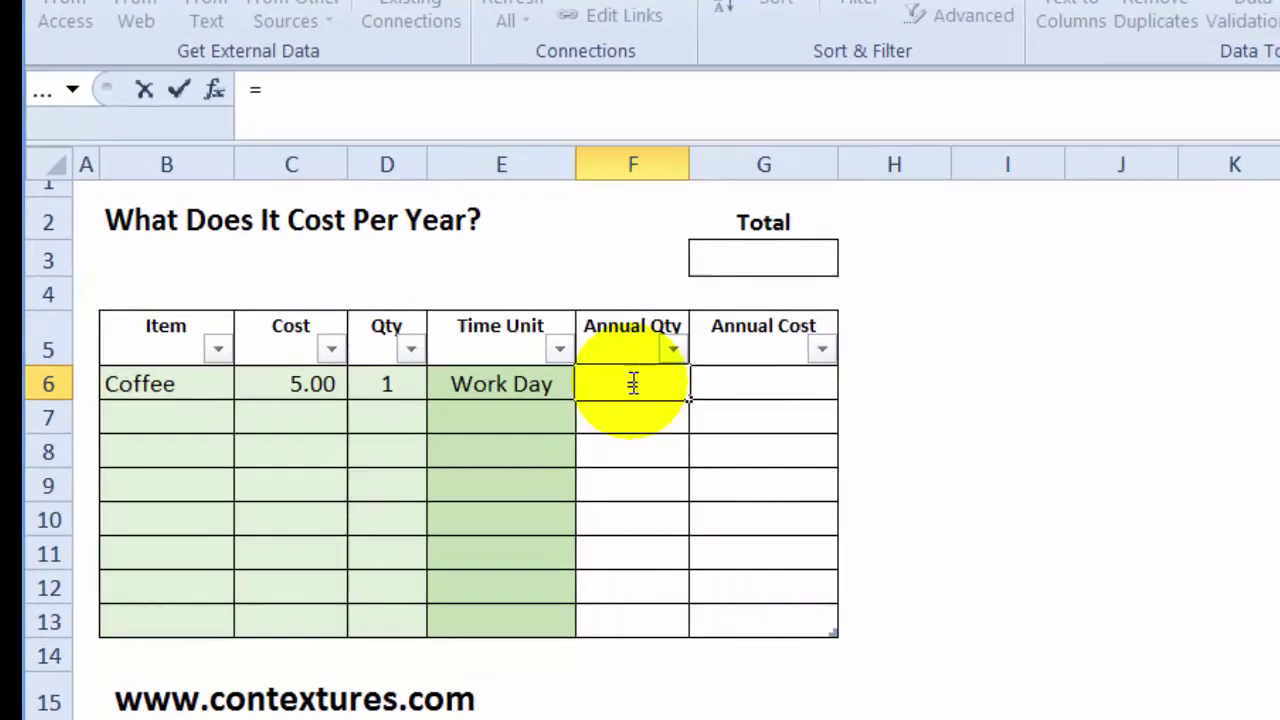
type("index")
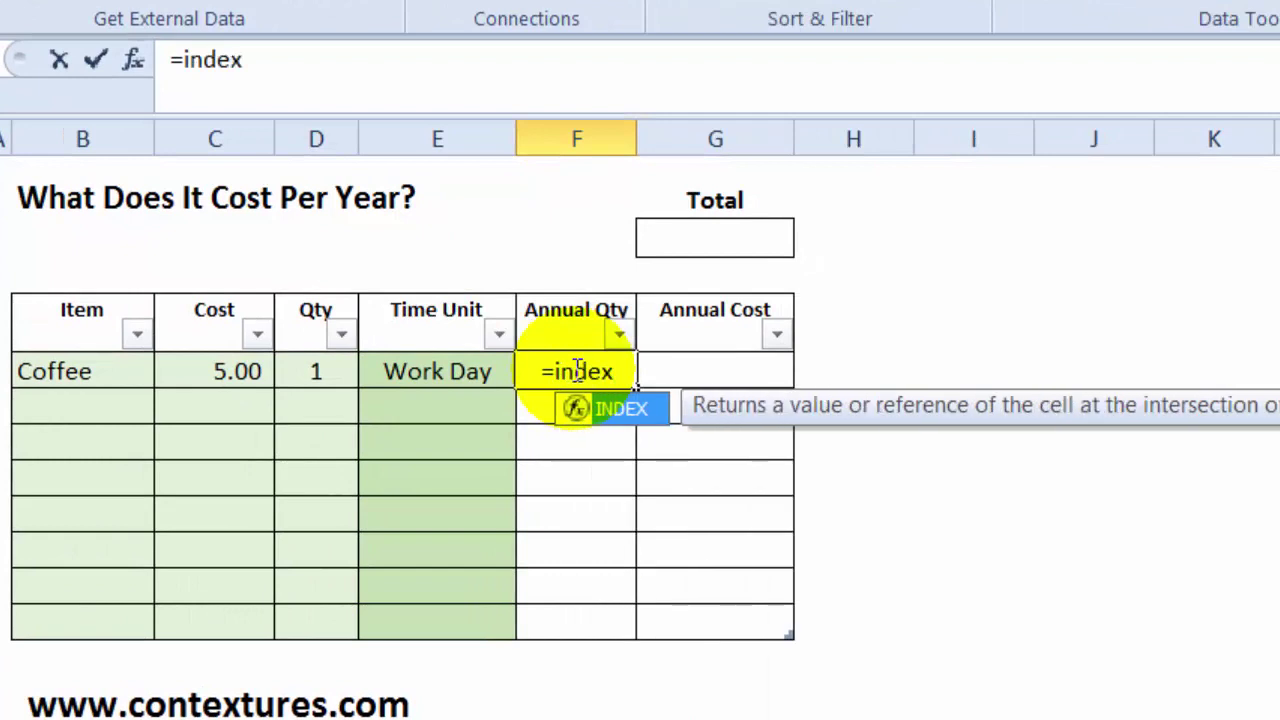
type("(")
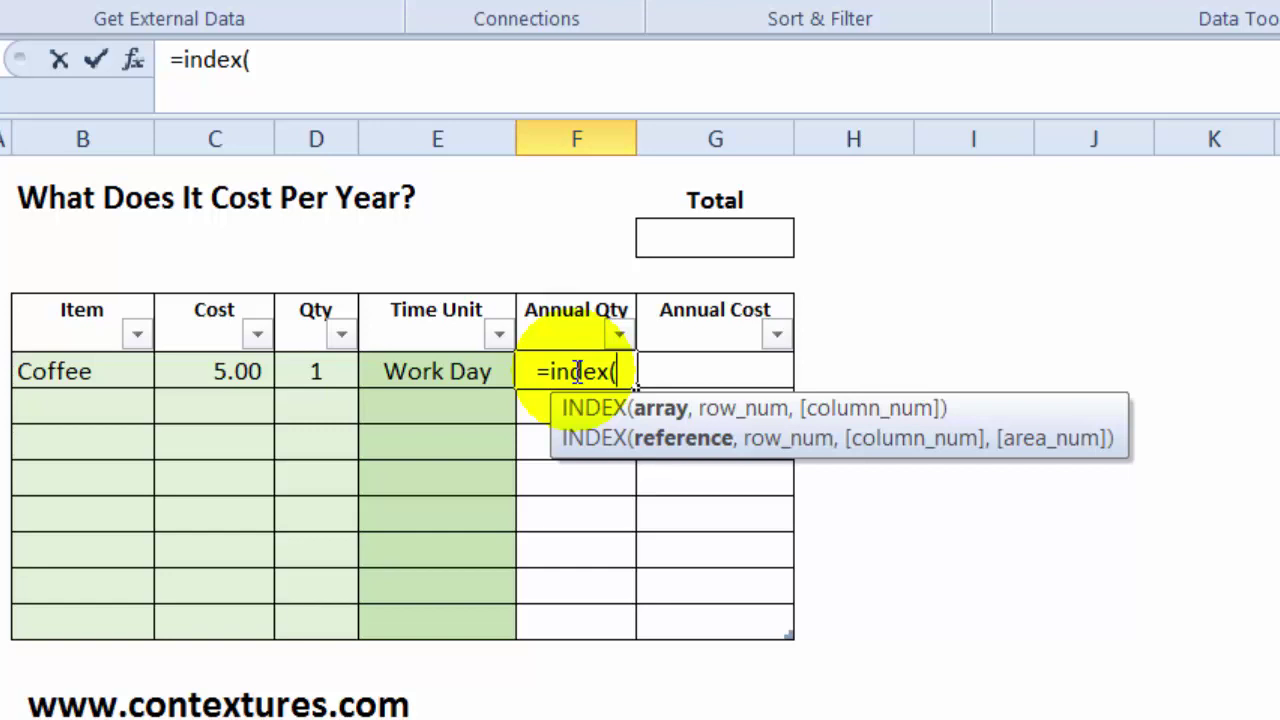
key("F3")
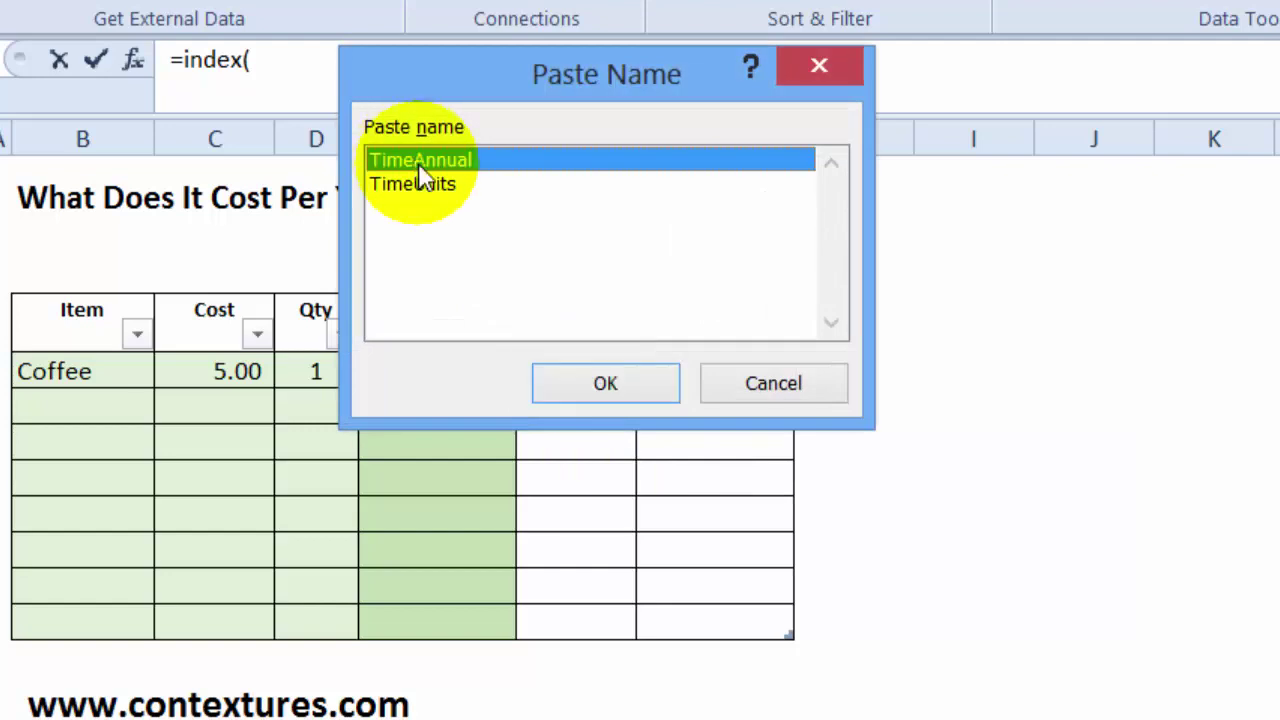
left_click(598, 390)
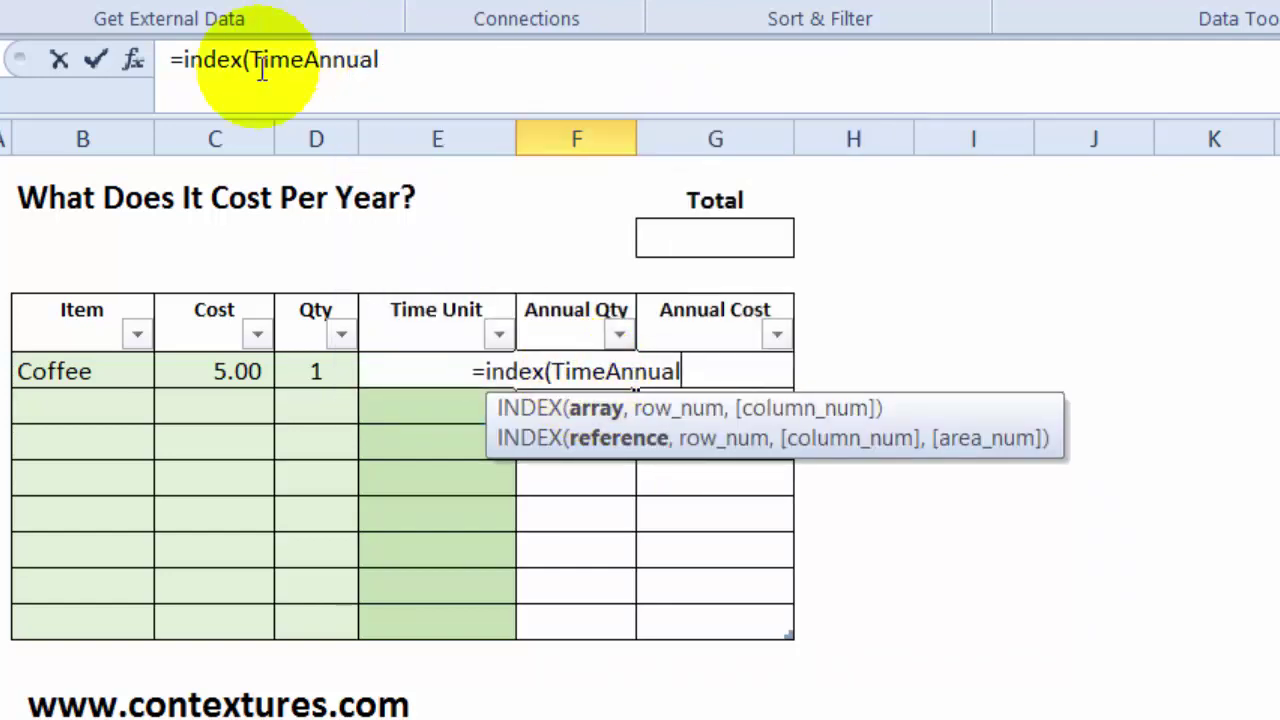
left_click(394, 60)
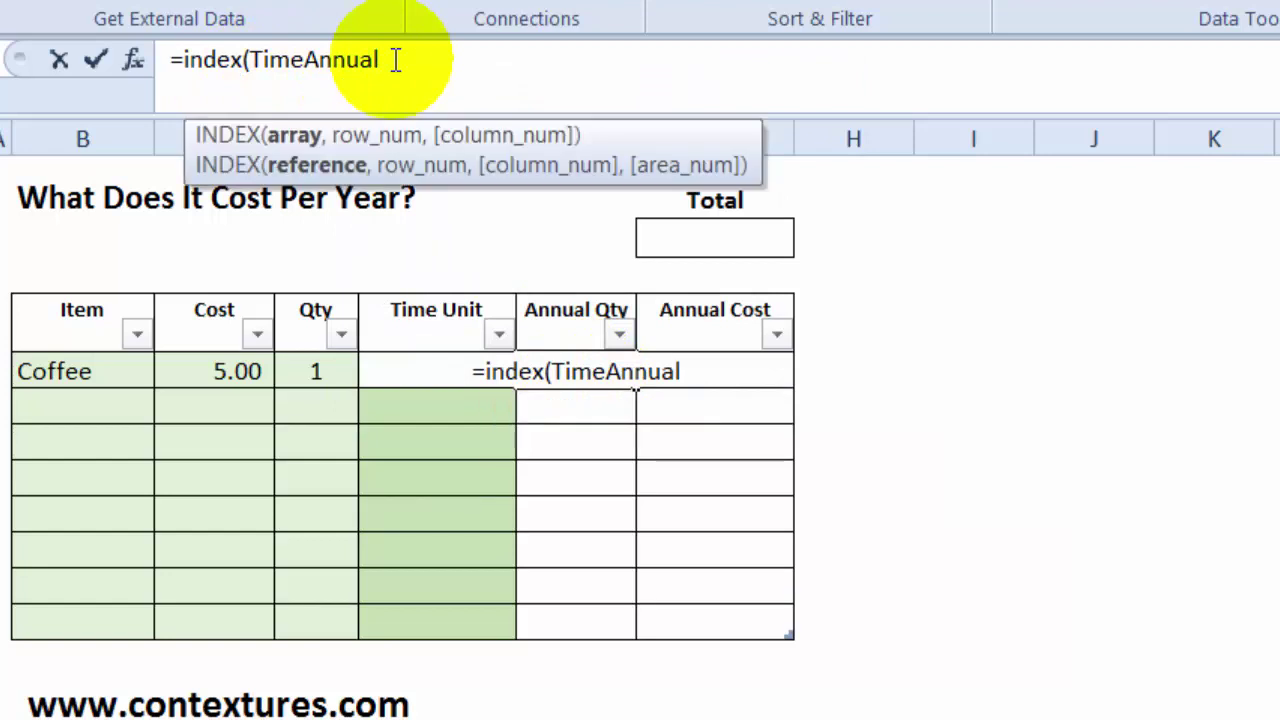
- Complete it with MATCH([@[Time Unit]],TimeUnits,0) using exact match
type(",")
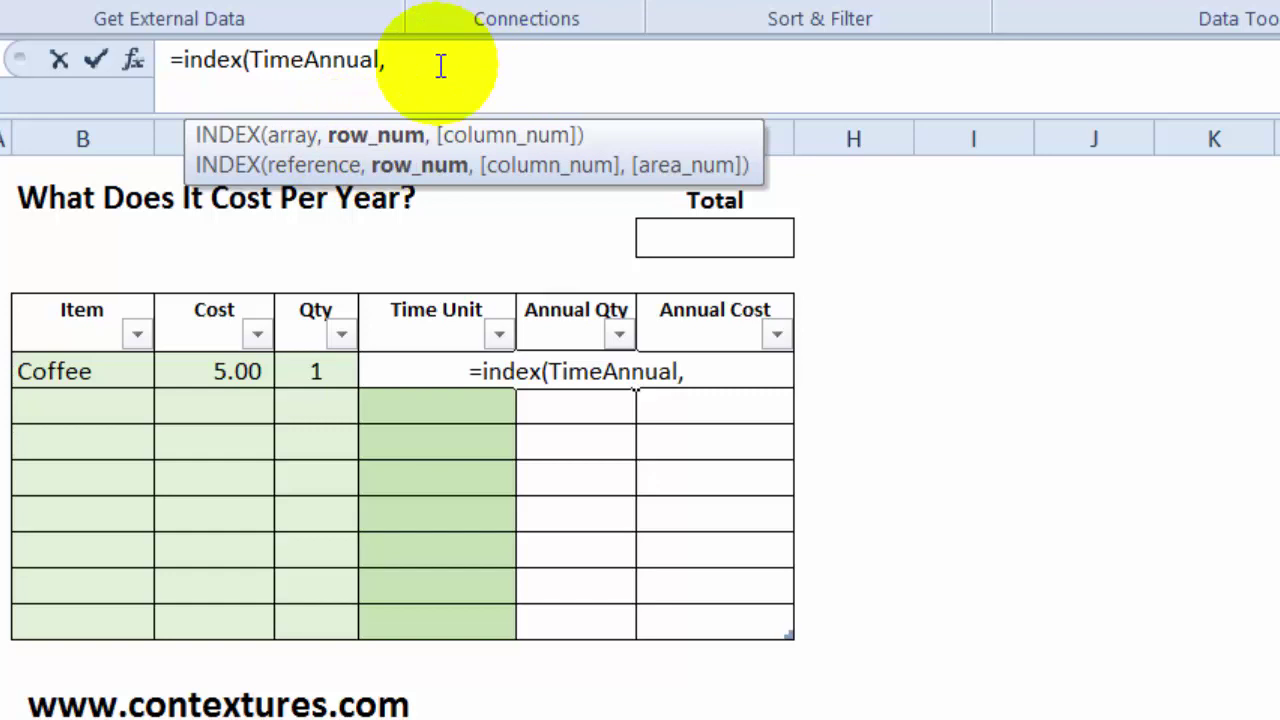
type("match")
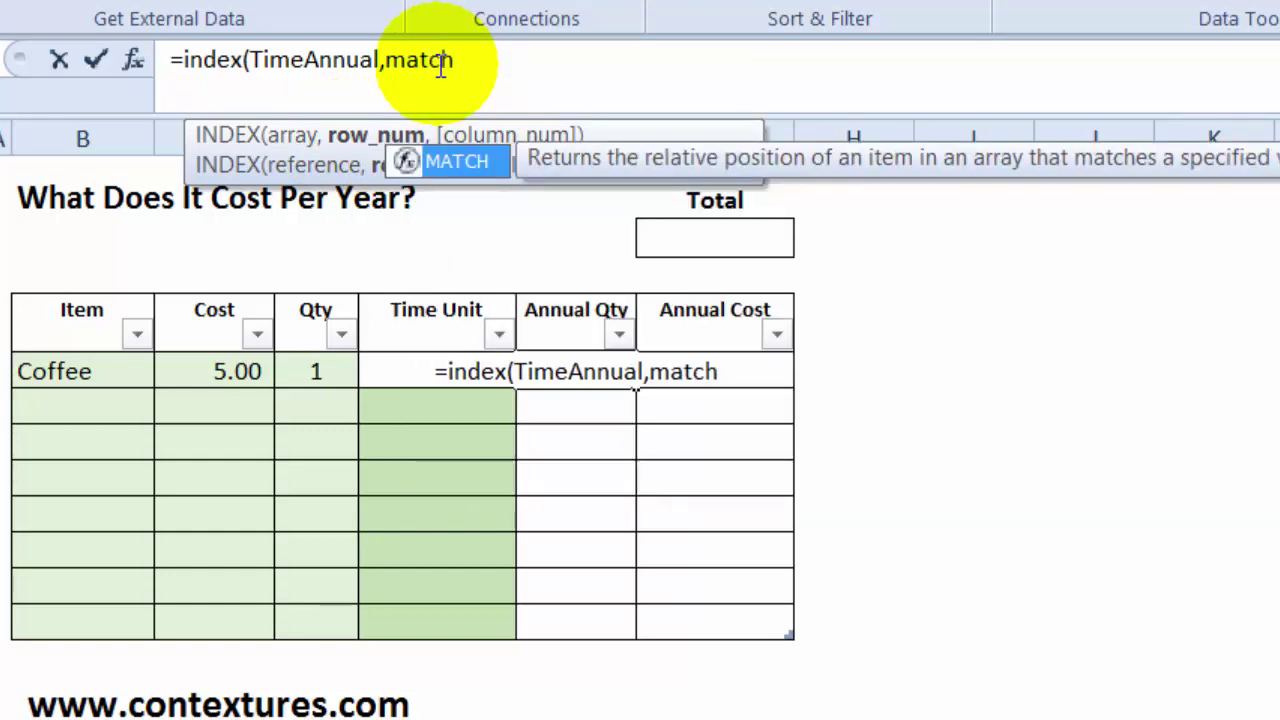
type("(")
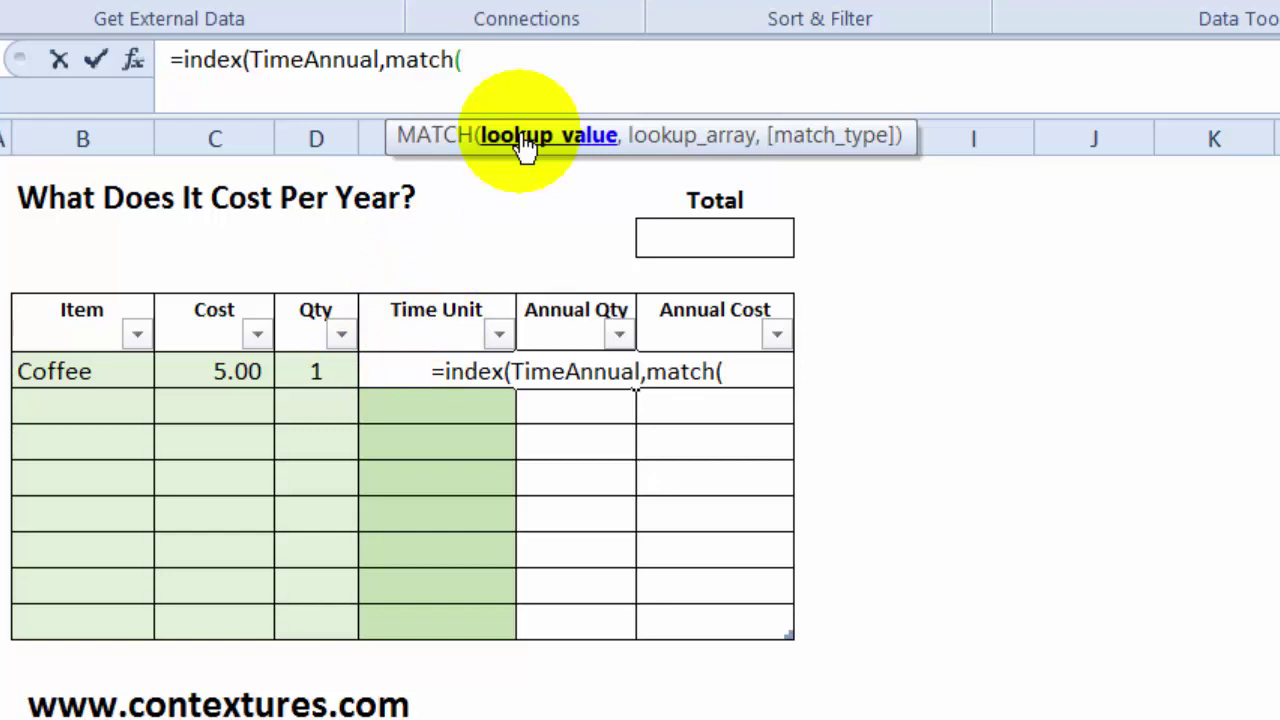
left_click(405, 372)
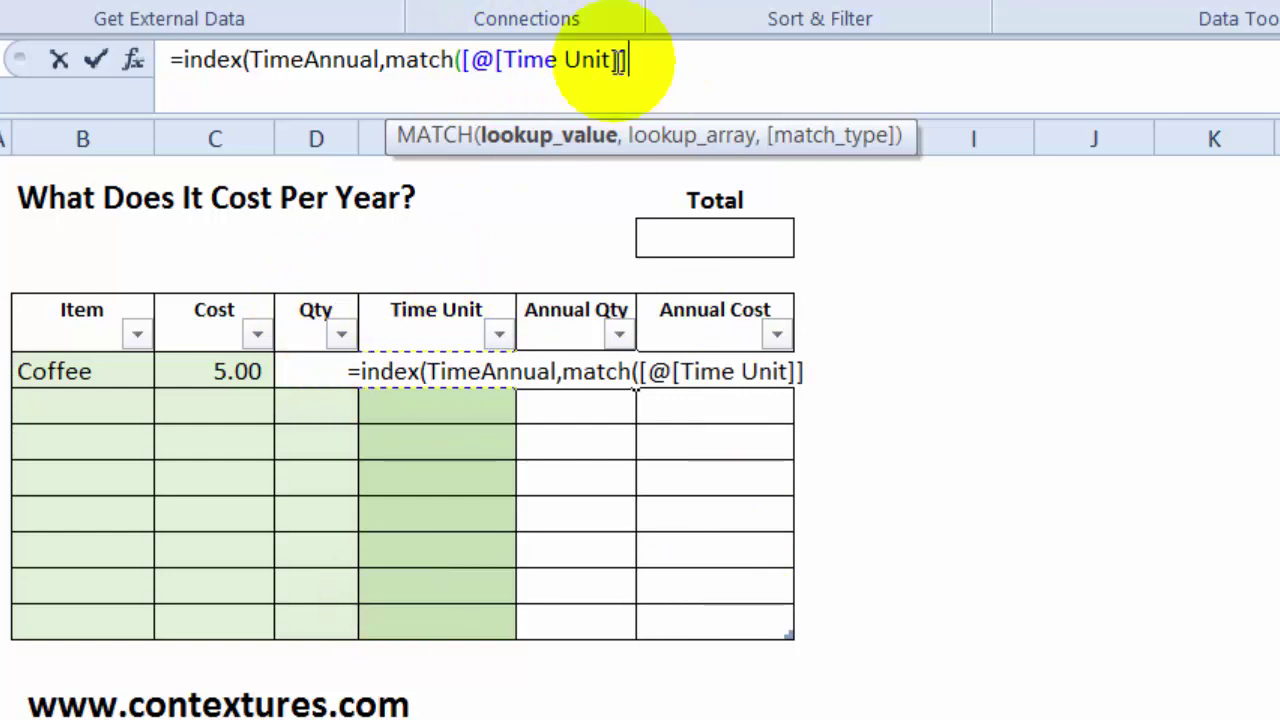
type(",")
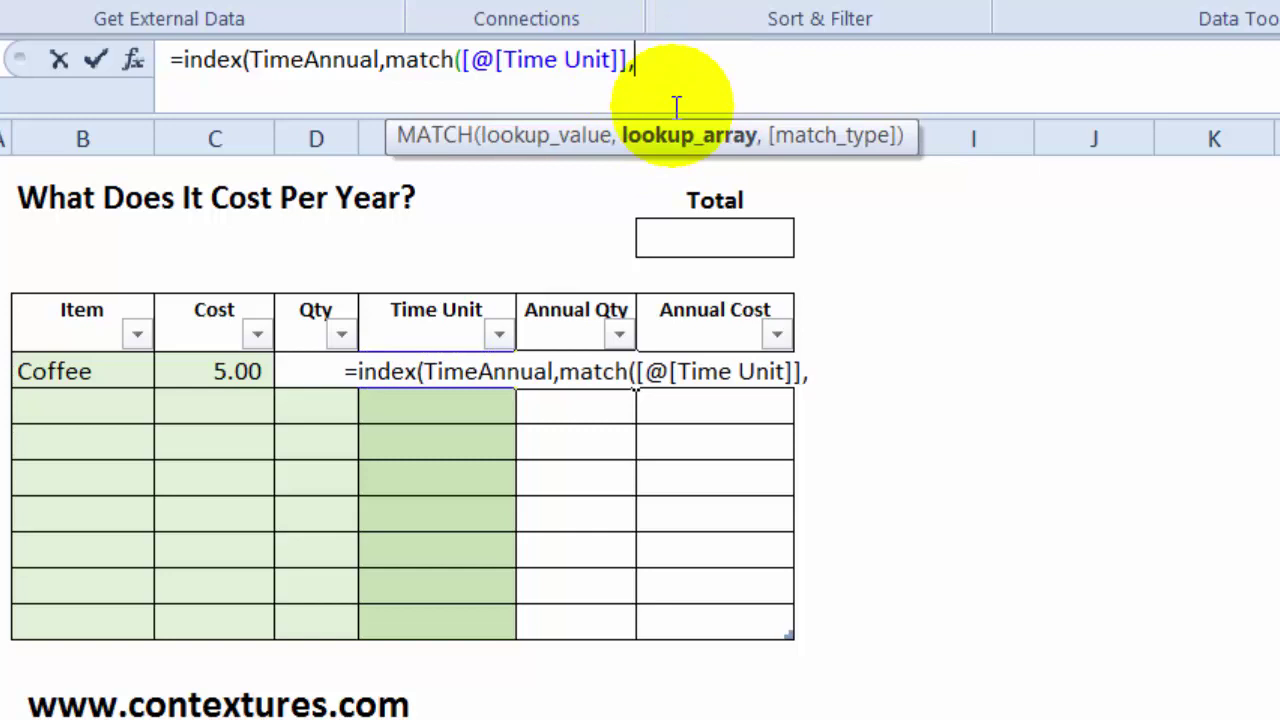
key("F3")
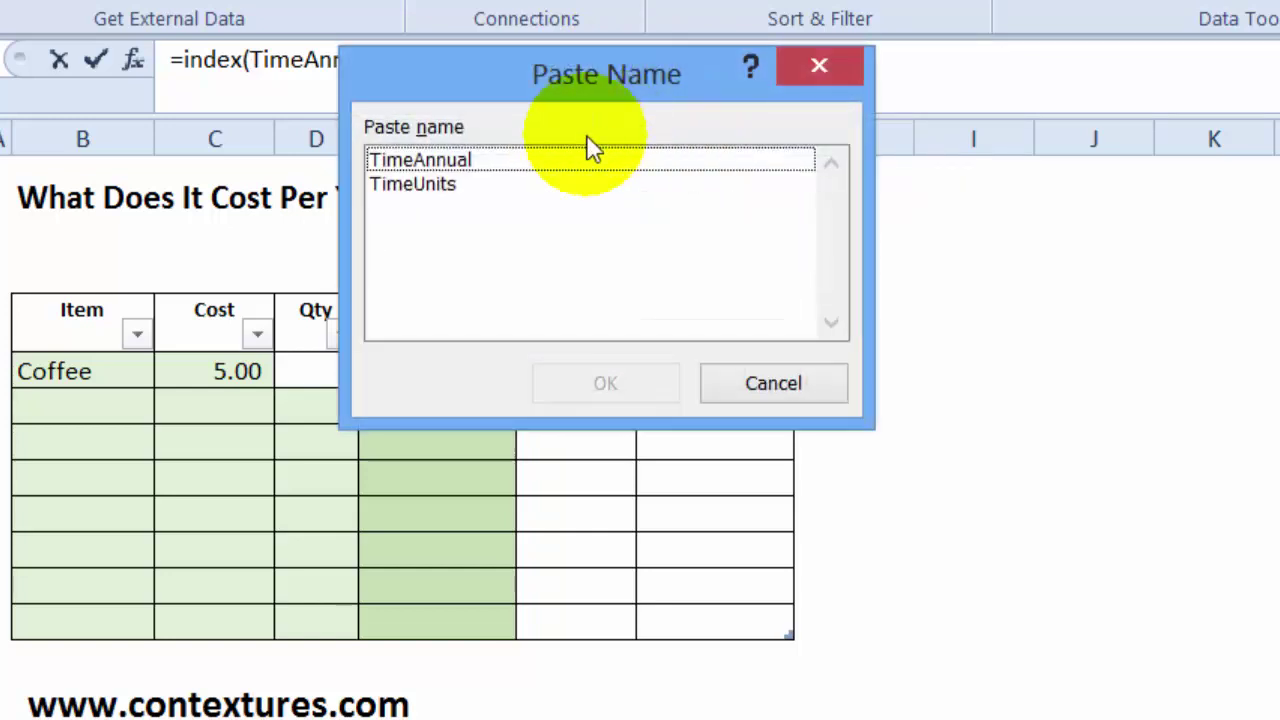
left_click(429, 186)
left_click(605, 385)
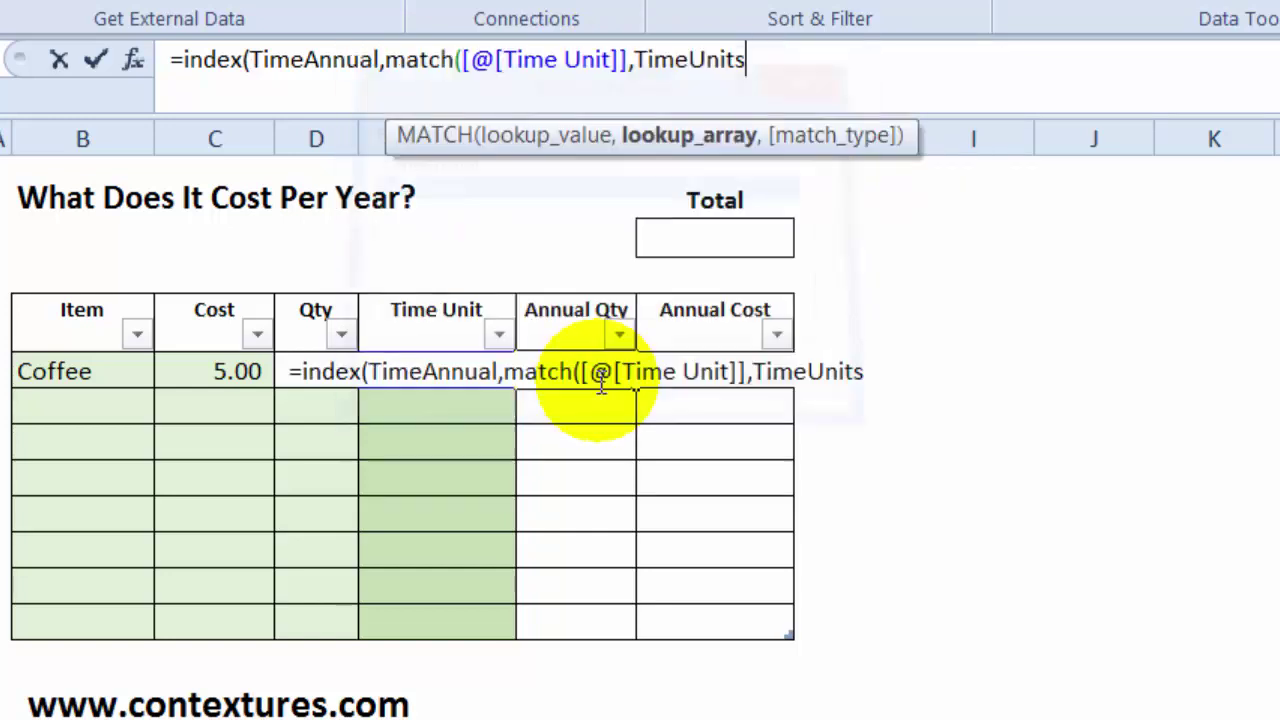
type(",")
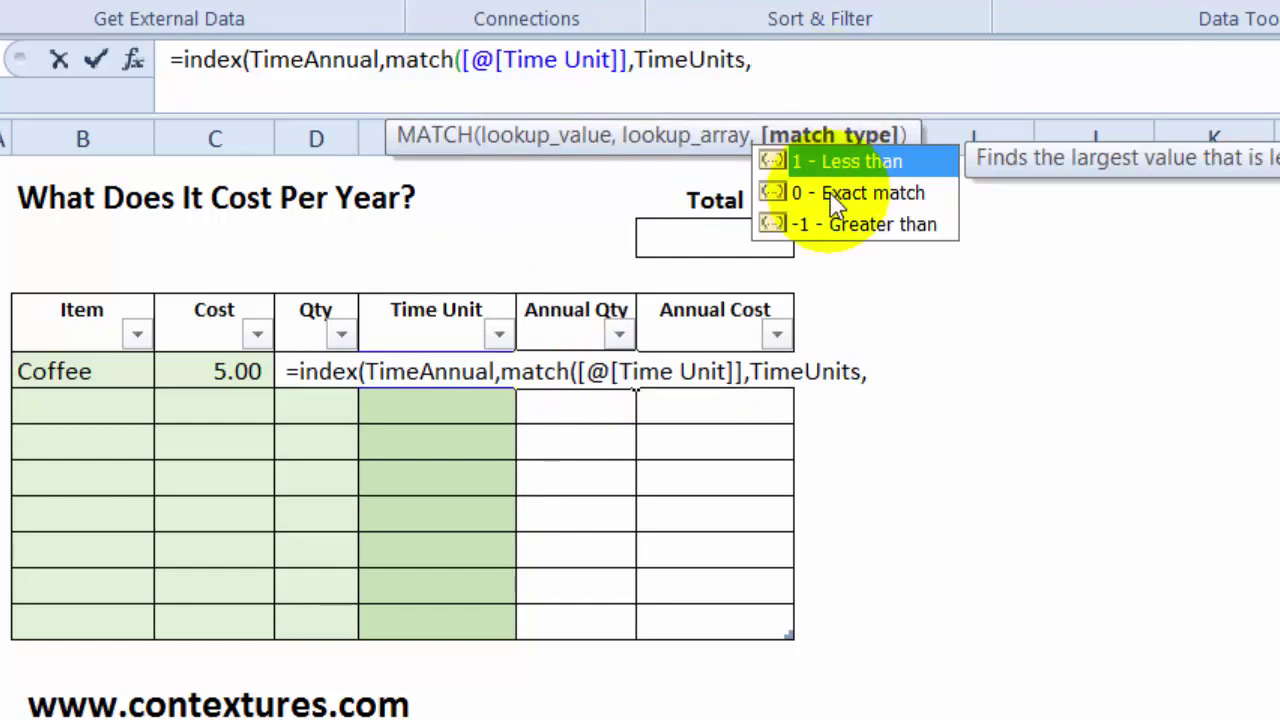
left_click(832, 195)
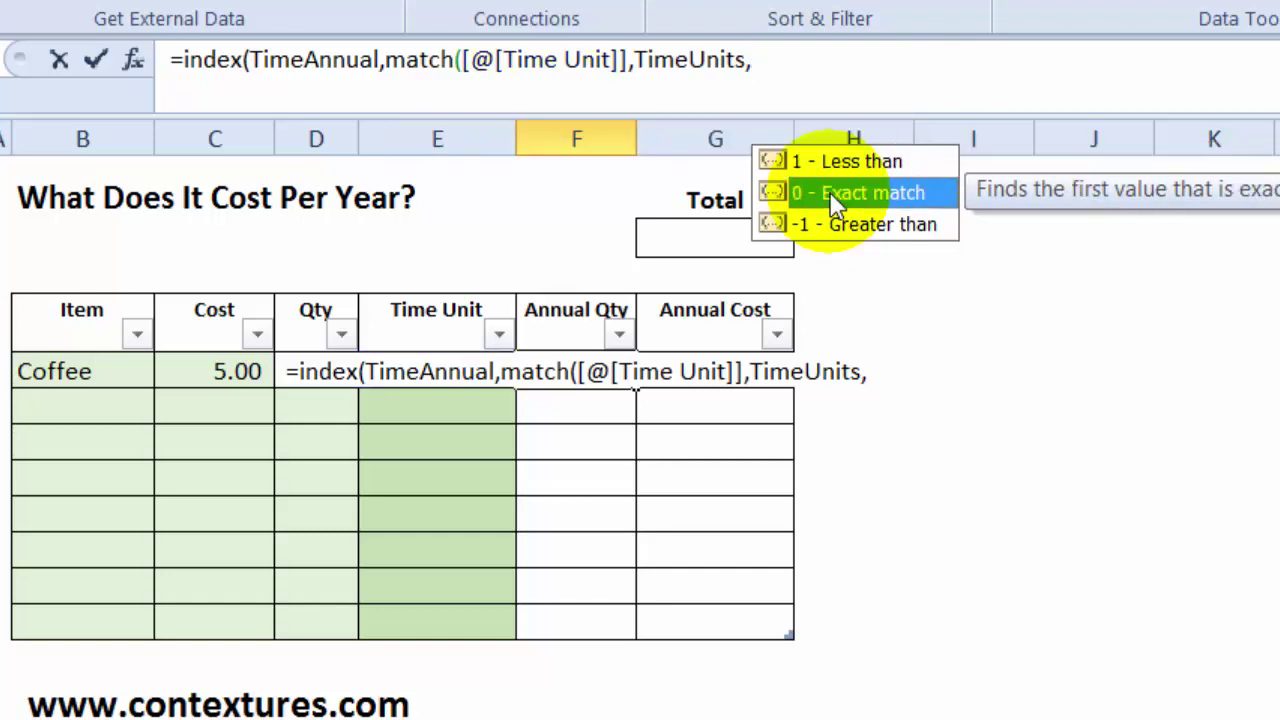
double_click(829, 191)
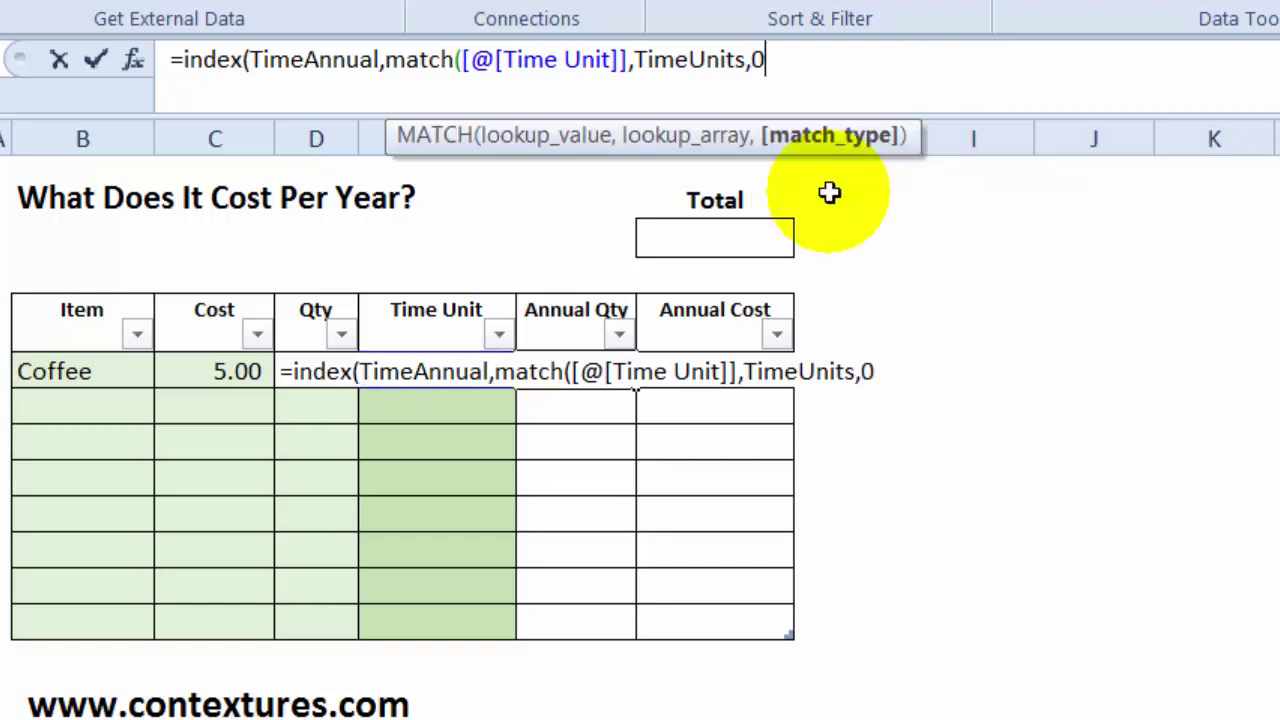
type(")")
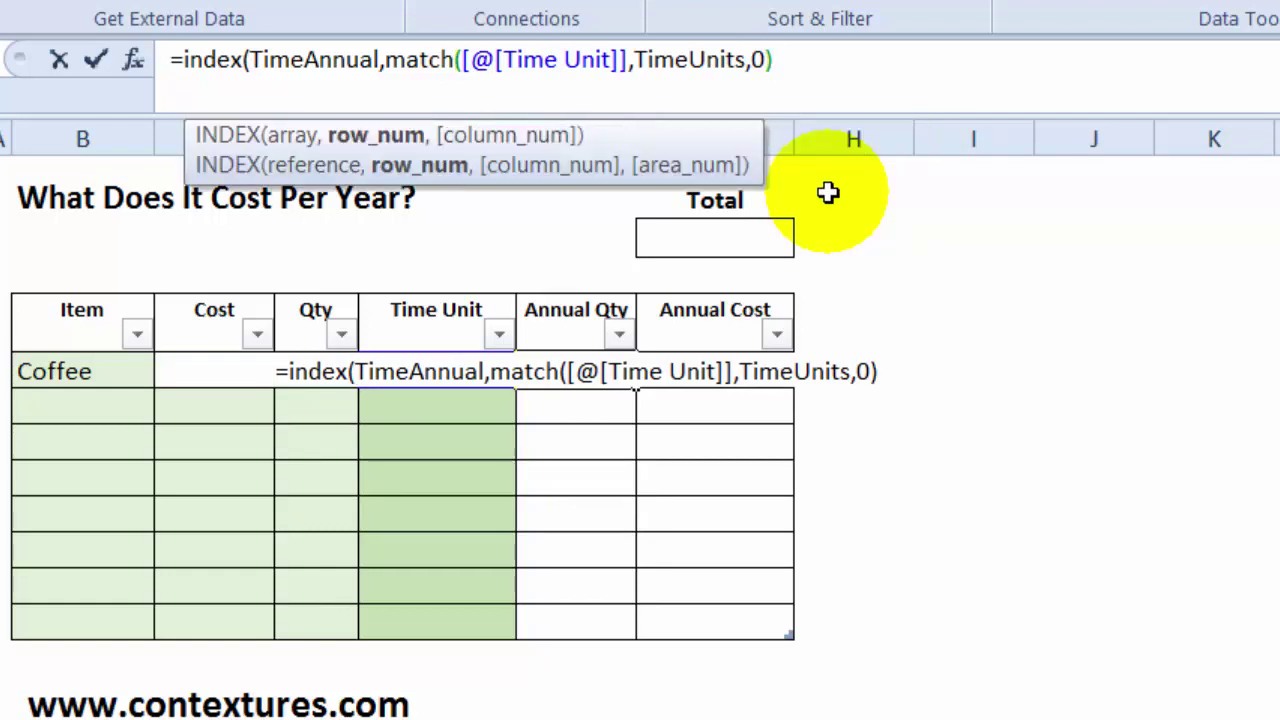
type(")")
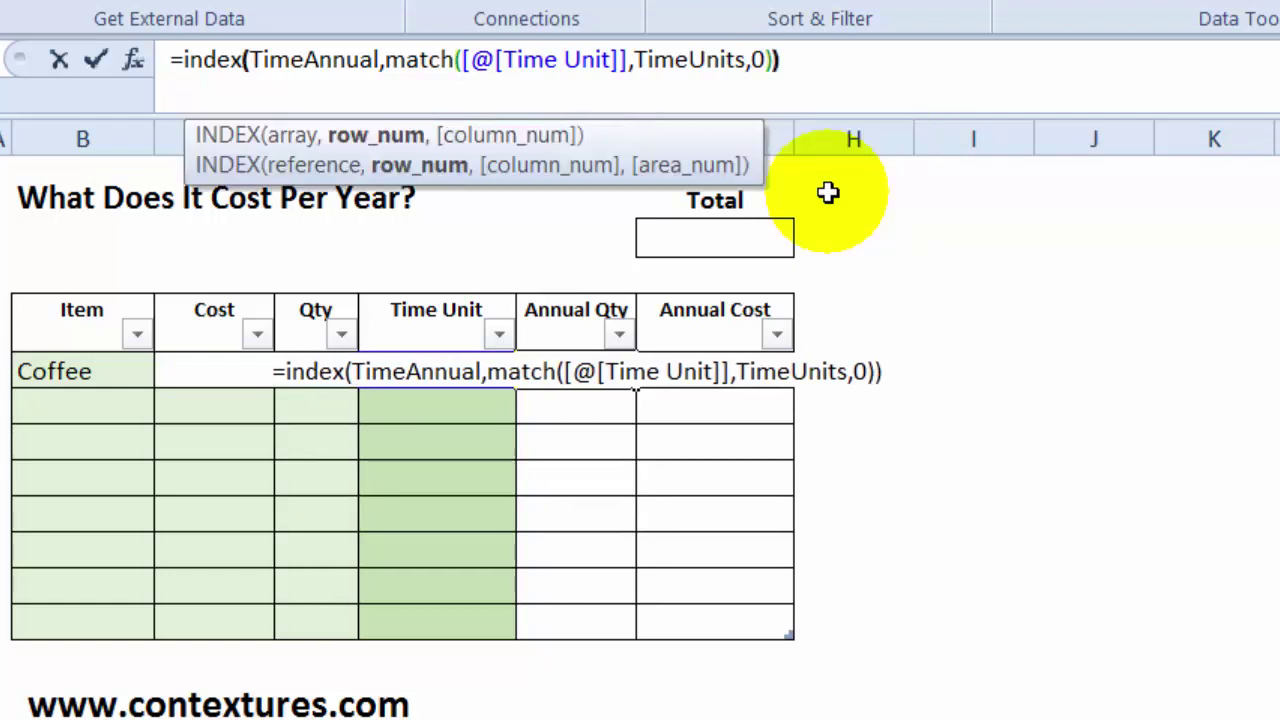
- Enter the lookup formula, then wrap it in IFERROR(...,0) so empty rows show 0
key("Return")
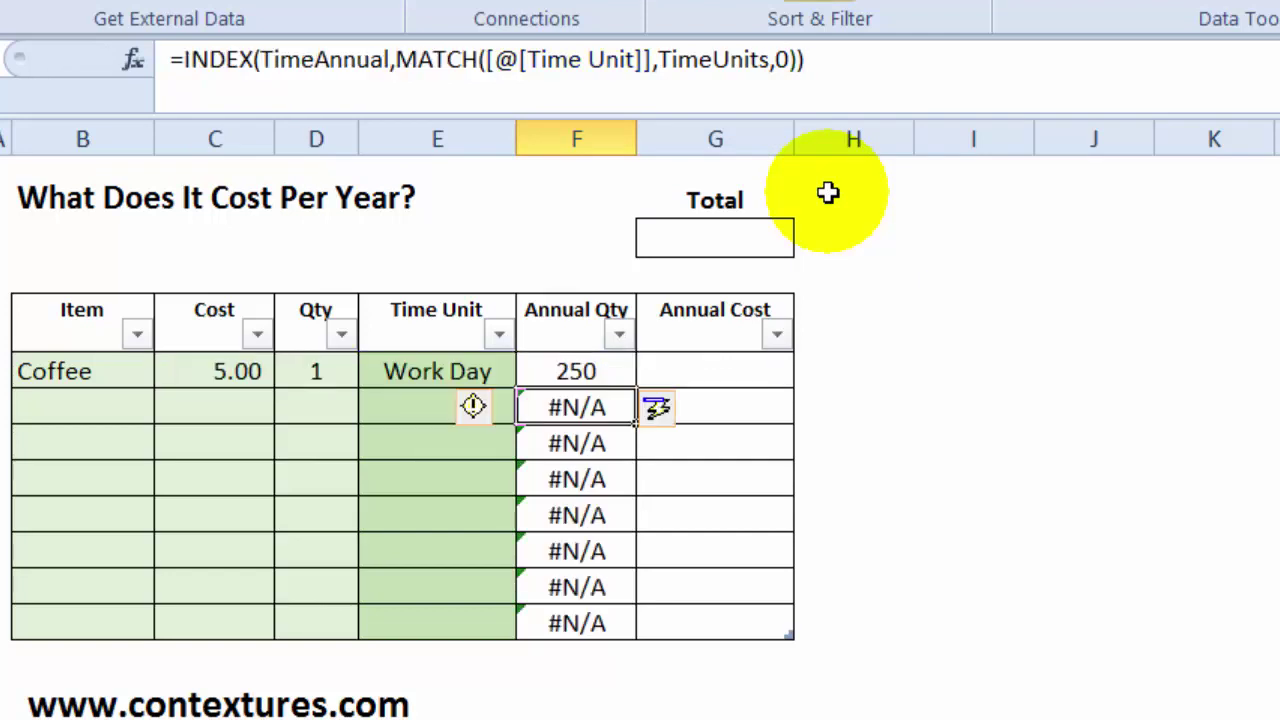
left_click(600, 372)
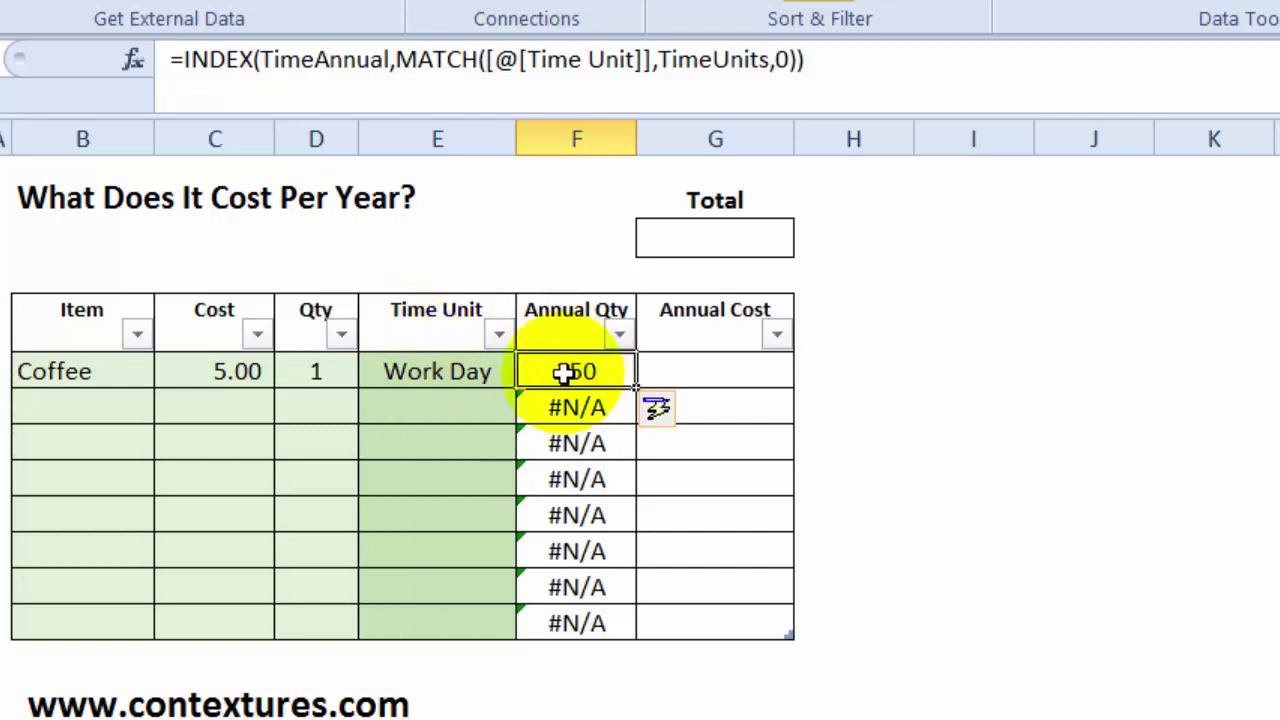
left_click(185, 60)
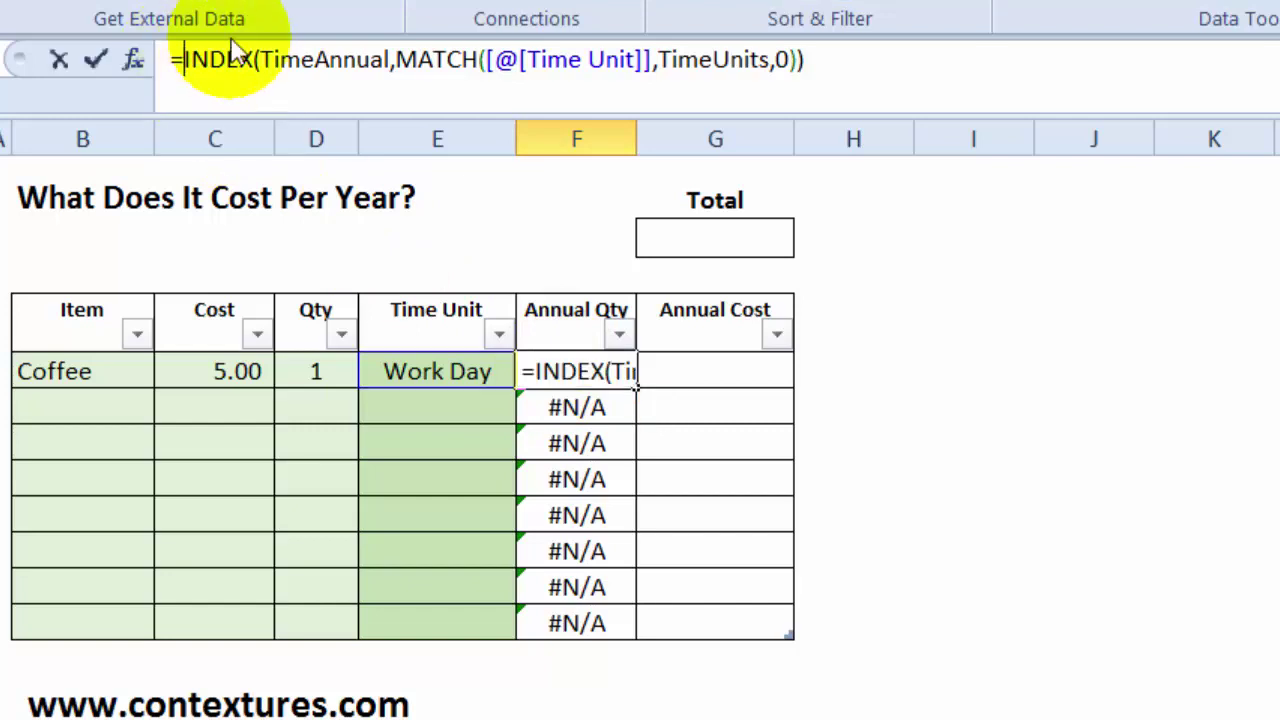
type("iferror(")
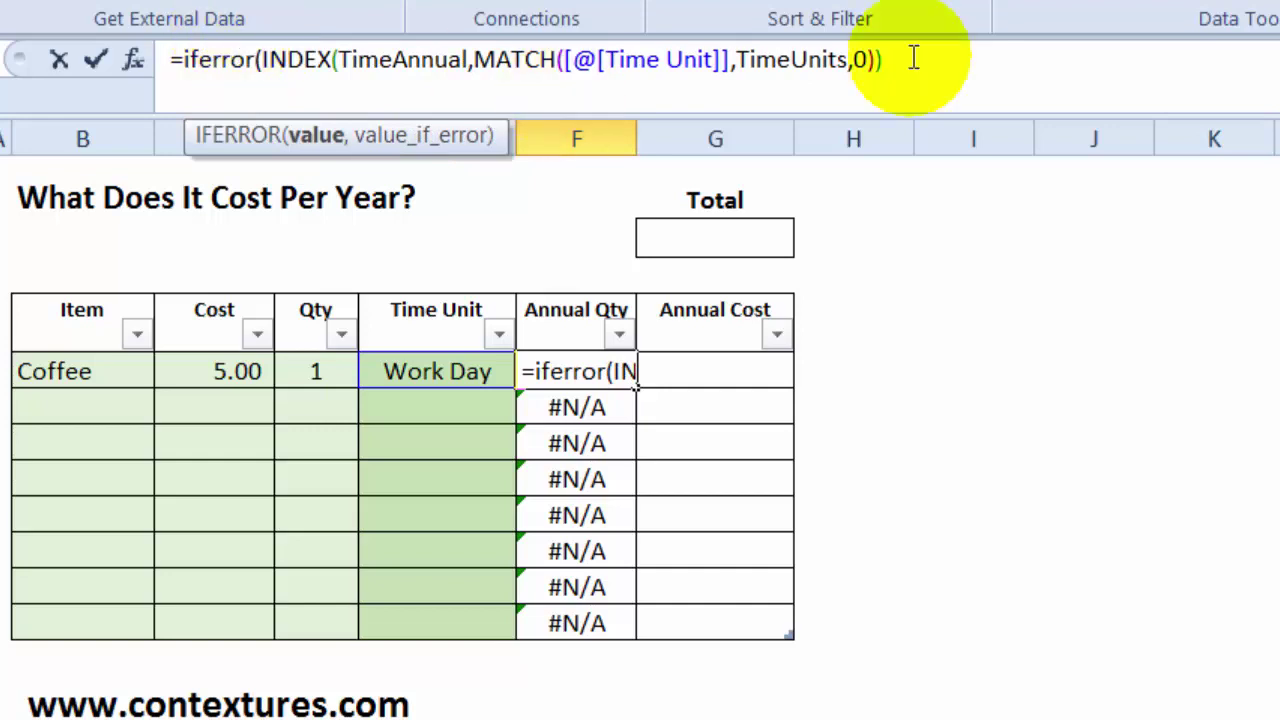
type(",0")
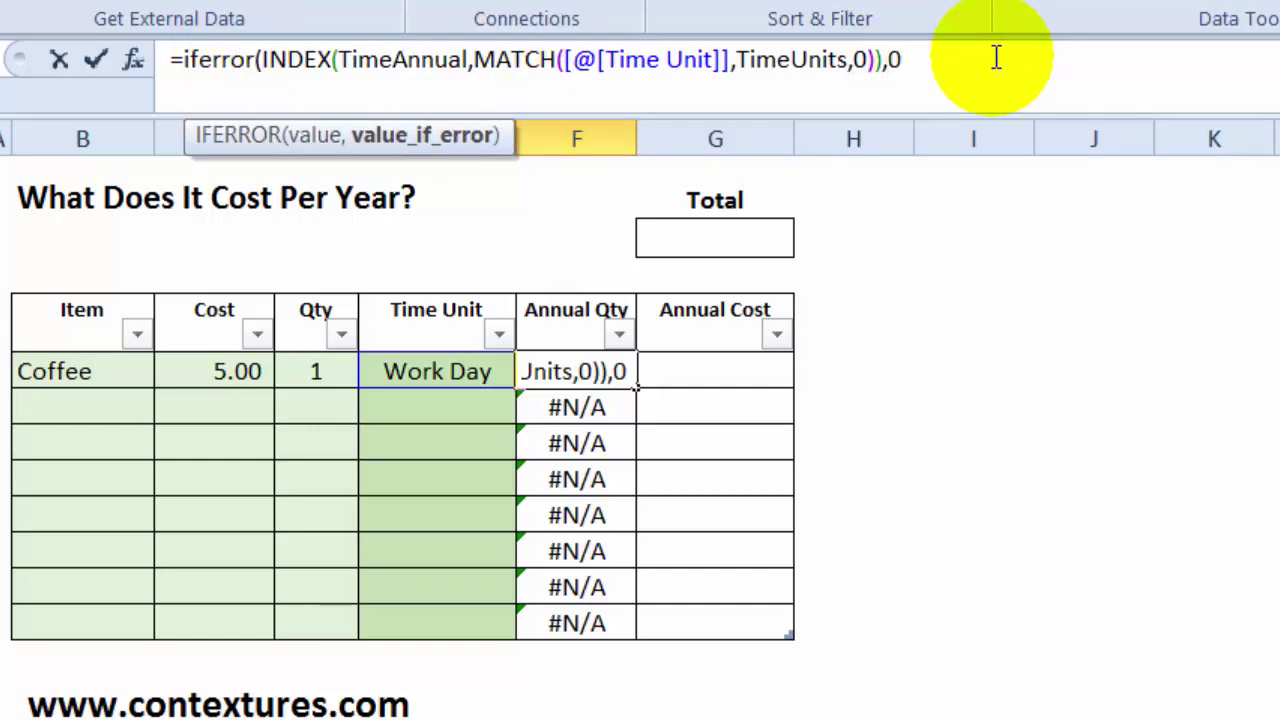
key("Return")
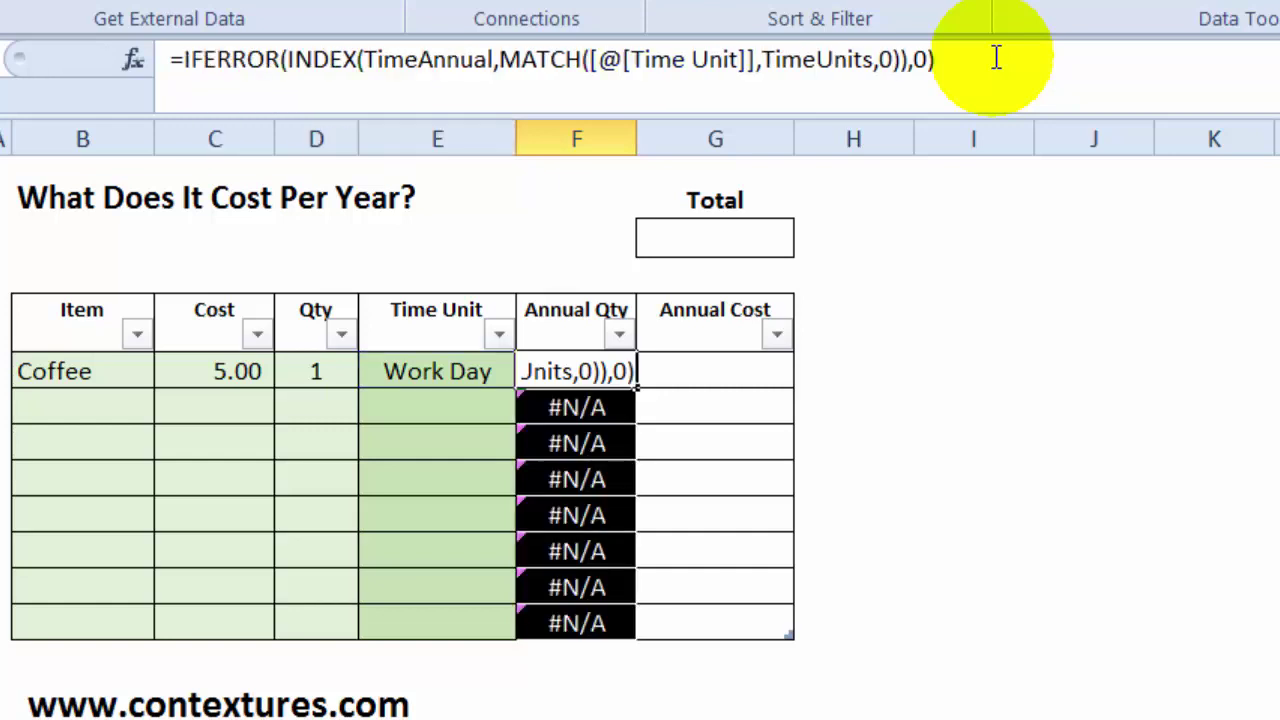
left_click(620, 371)
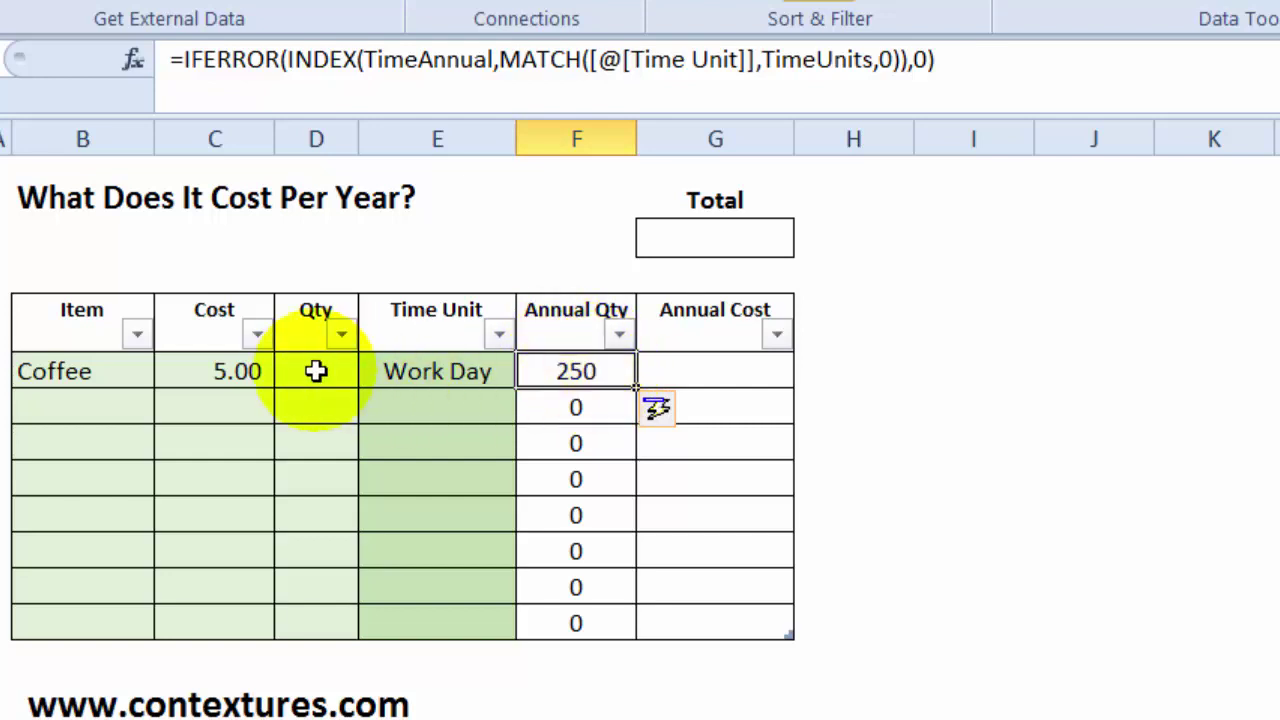
left_click(960, 58)
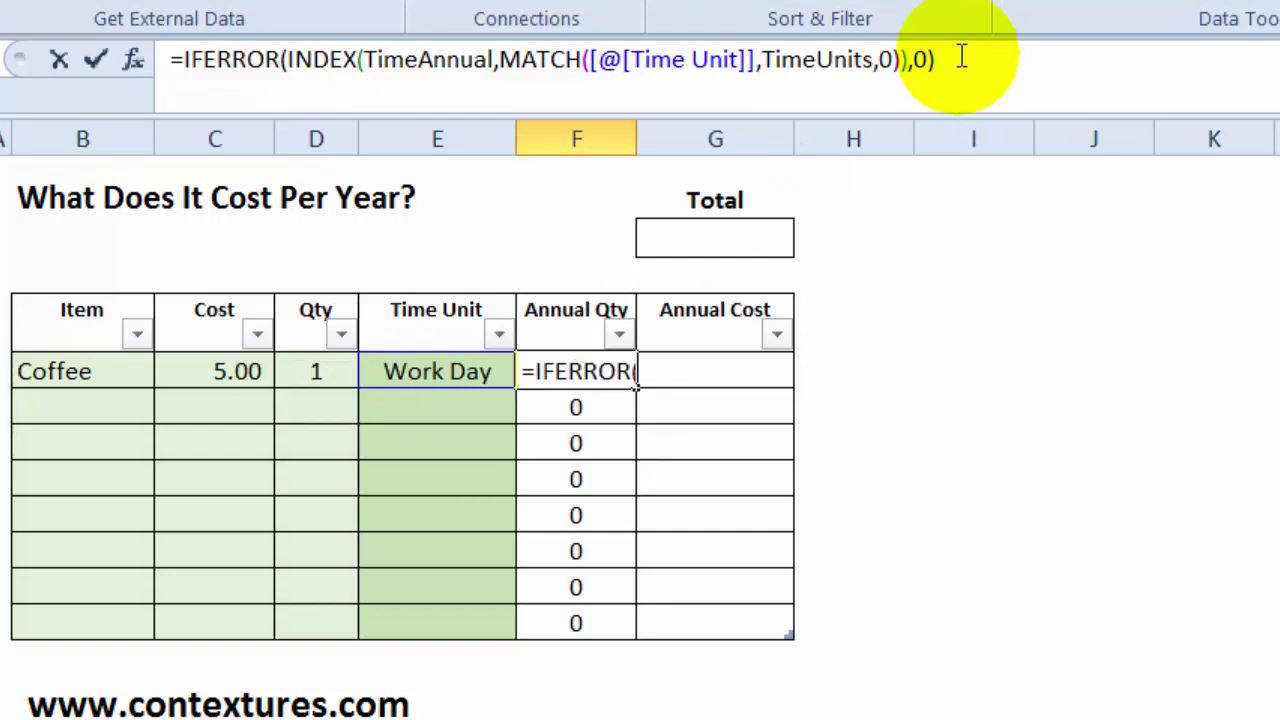
type("*")
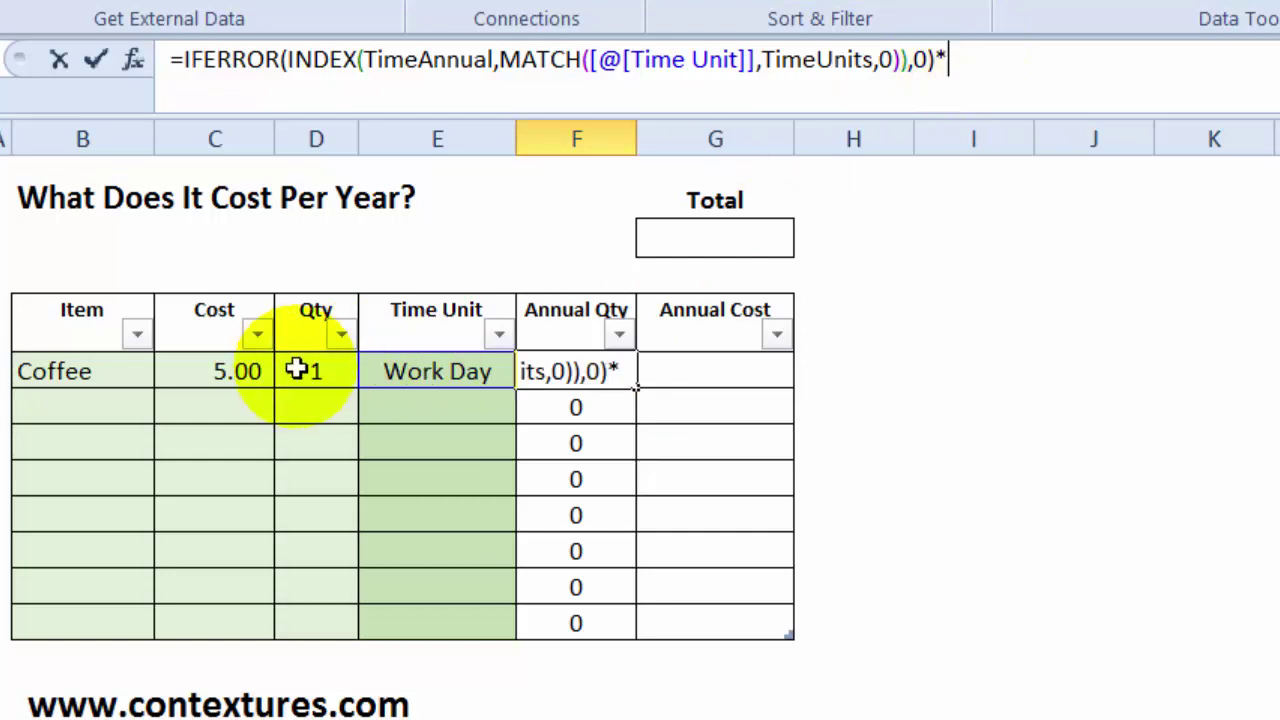
left_click(309, 371)
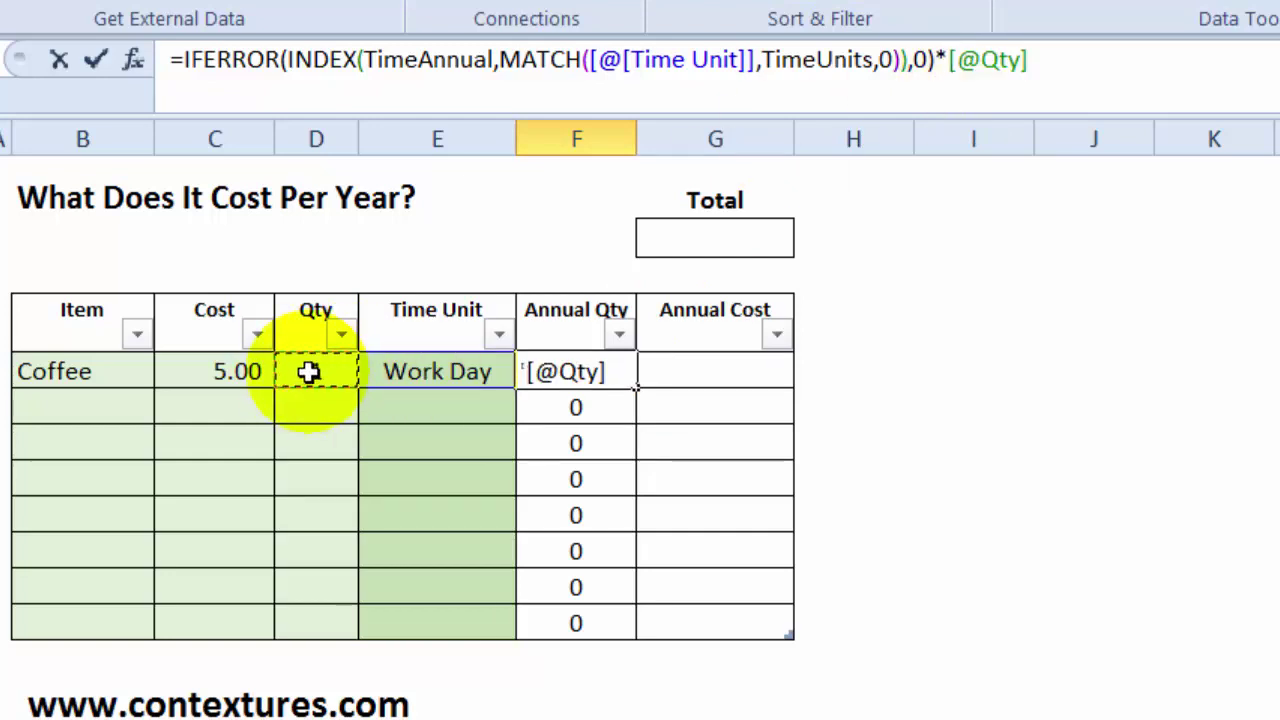
key("Return")
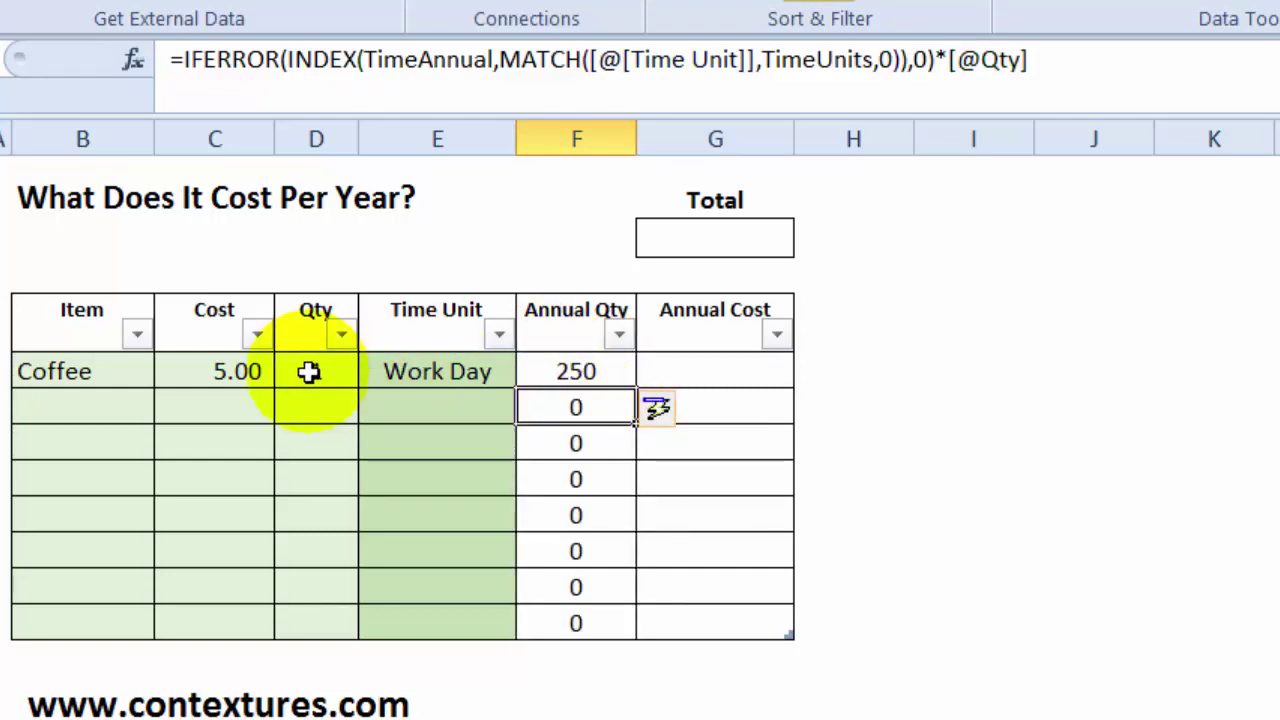
left_click(312, 371)
type("1")
type("2")
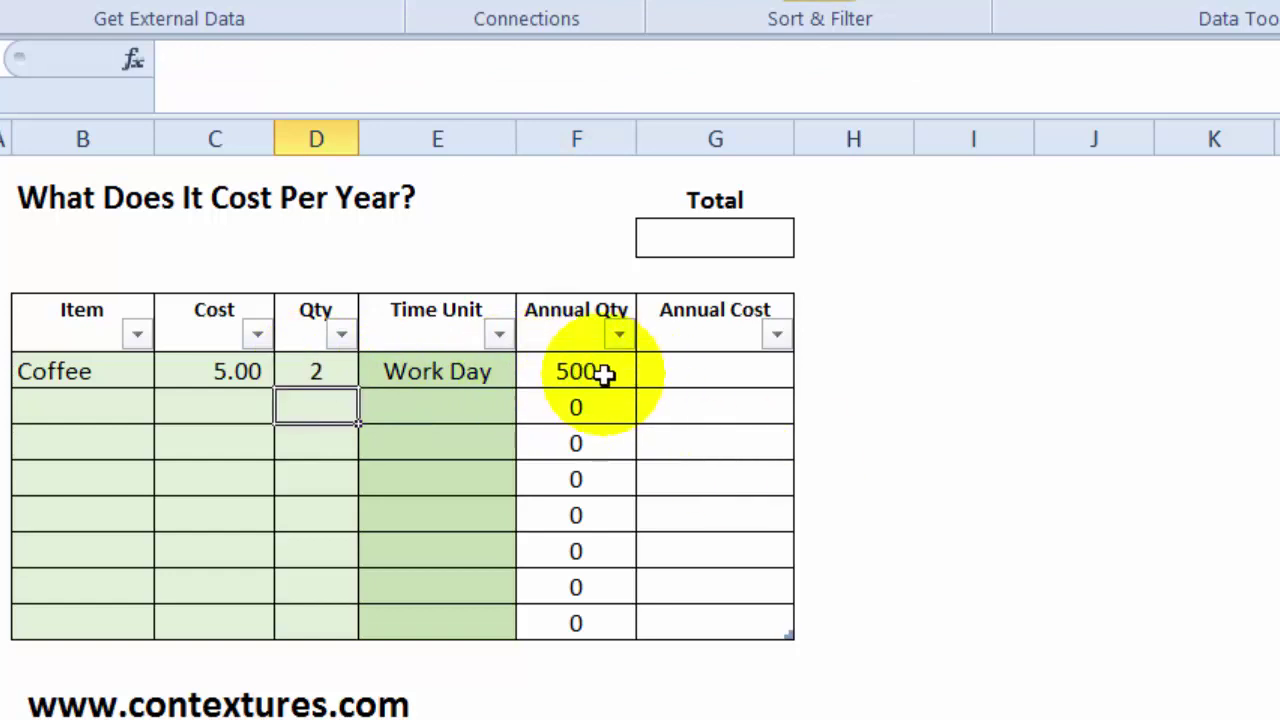
left_click(690, 371)
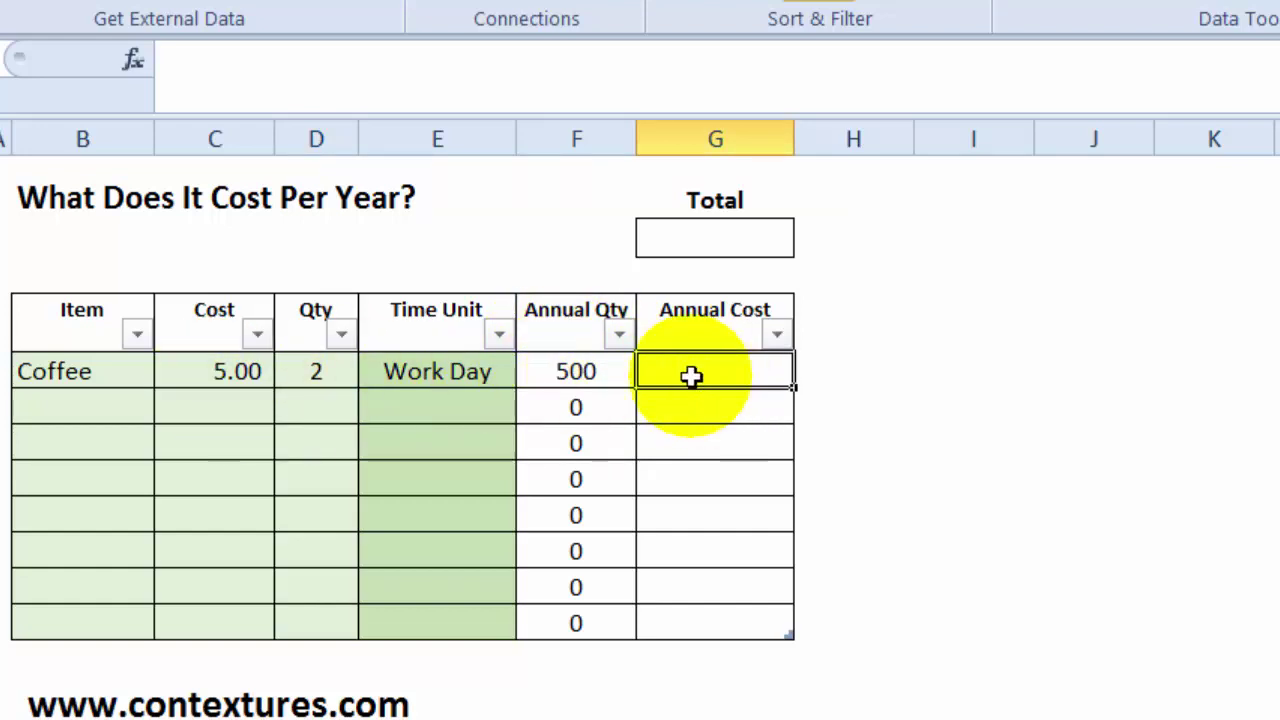
- Enter =F3*C3 in G3 so the Annual Cost column multiplies Annual Qty by Cost
type("=")
left_click(575, 371)
type("*")
left_click(222, 368)
key("Return")
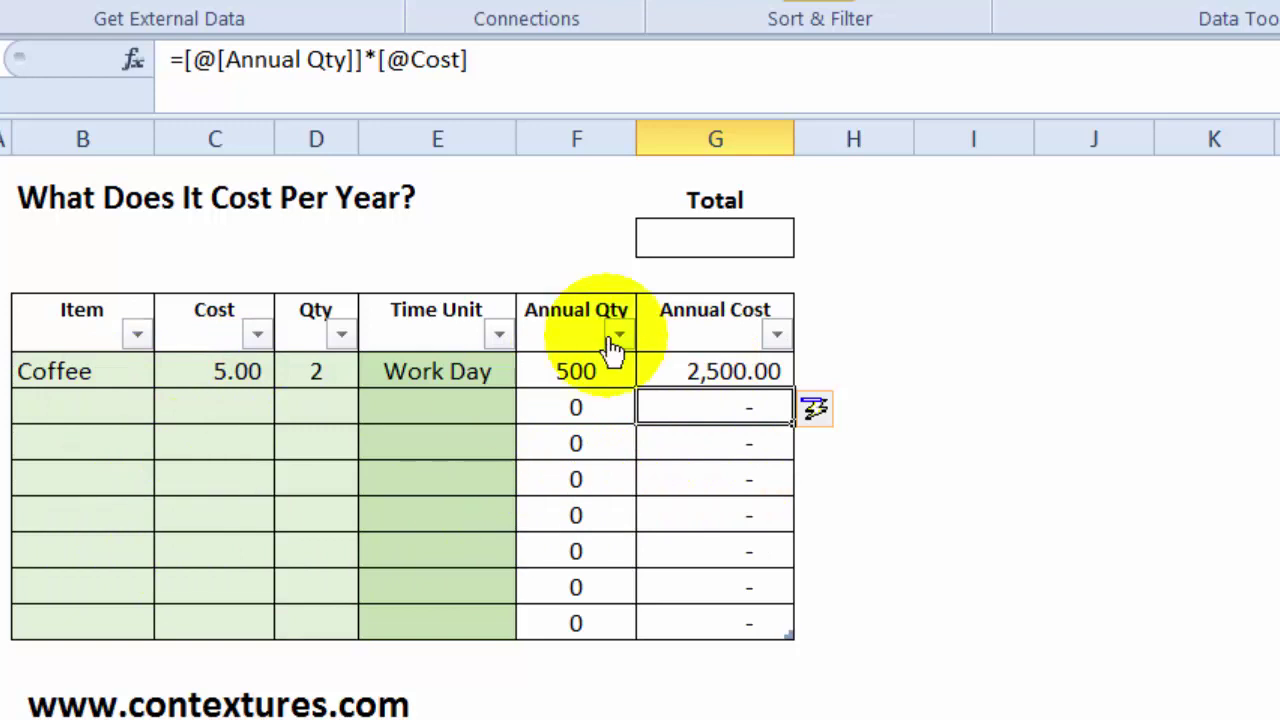
left_click(681, 238)
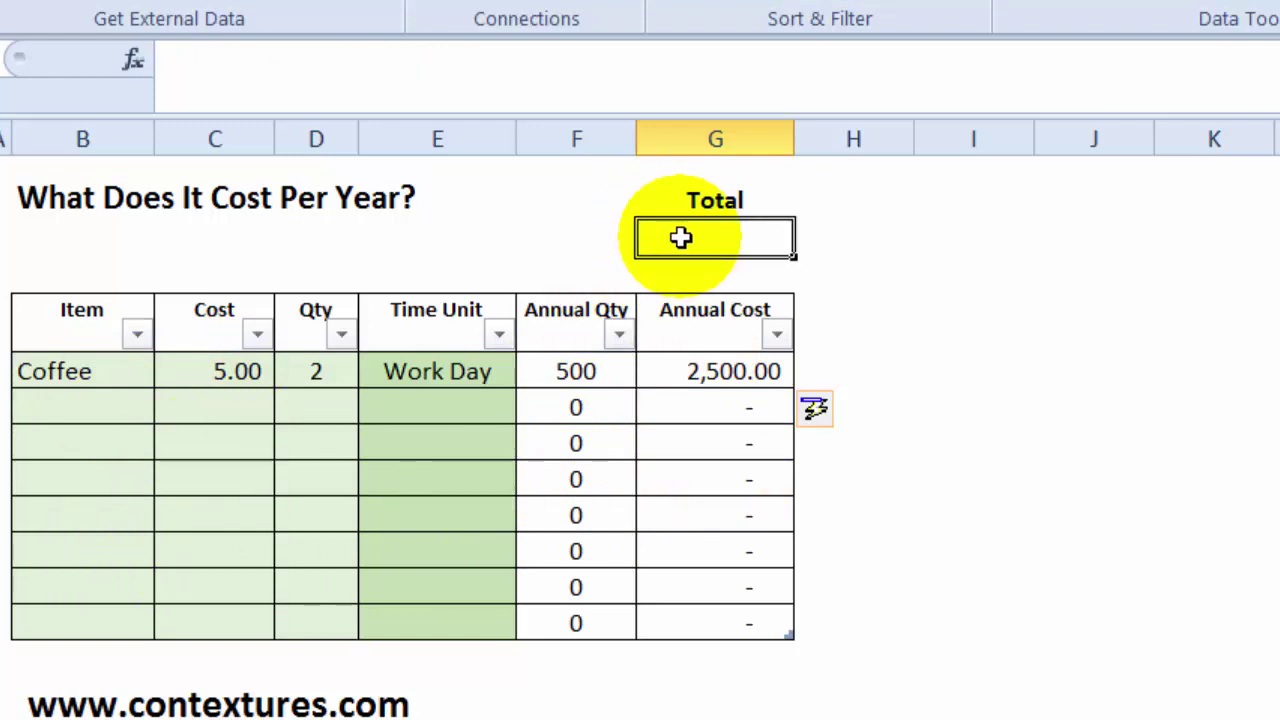
- Enter =SUM over the Annual Cost column in the Total cell, giving 2,500.00
type("=sum")
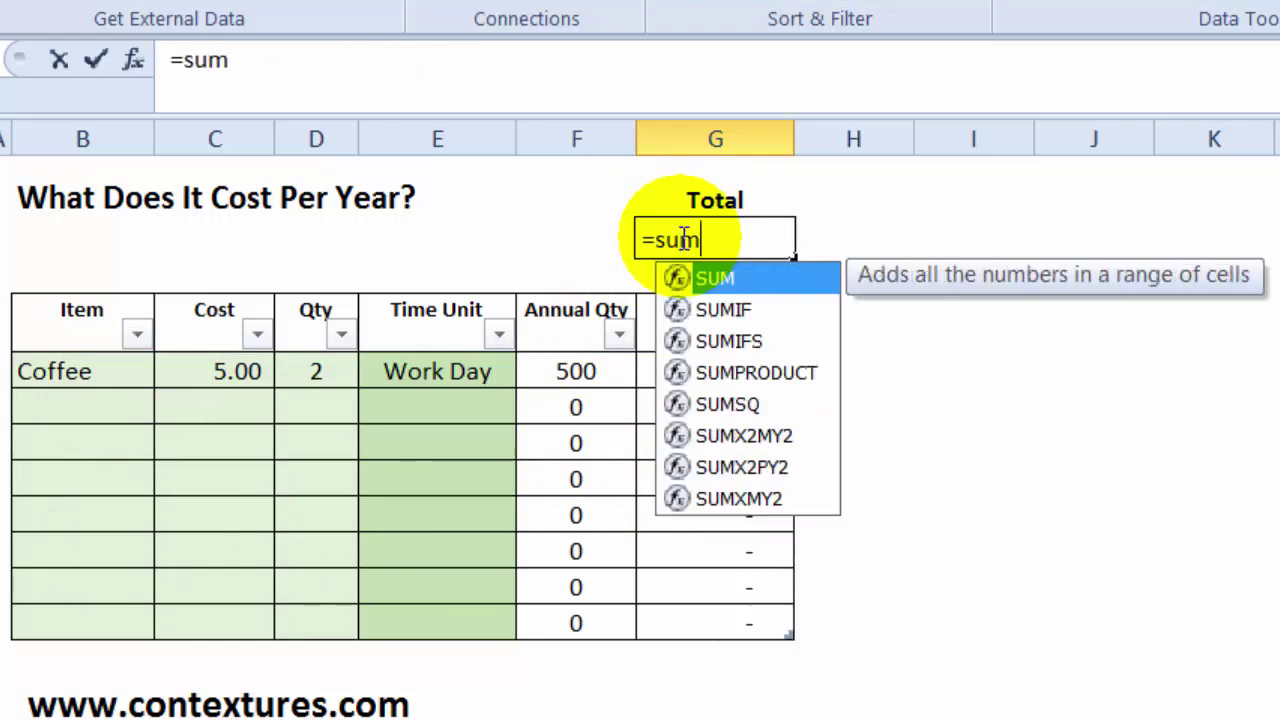
type("(")
left_click_drag(697, 371, 696, 616)
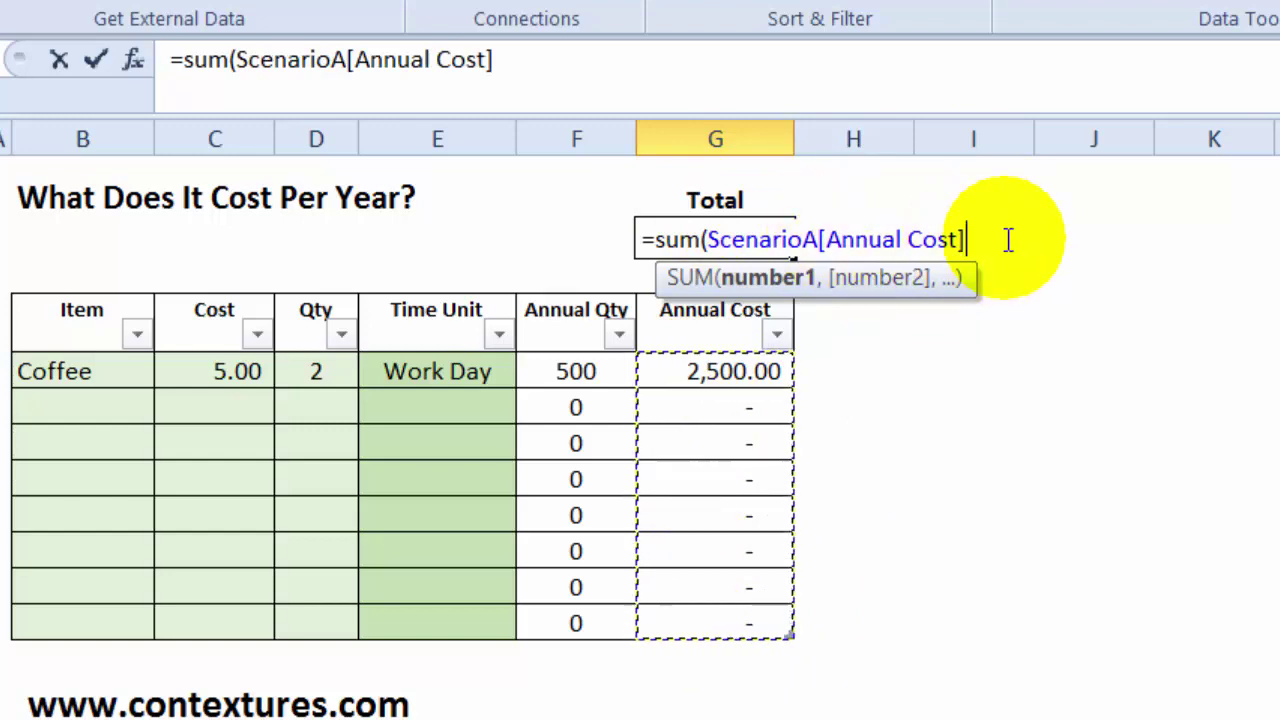
type(")")
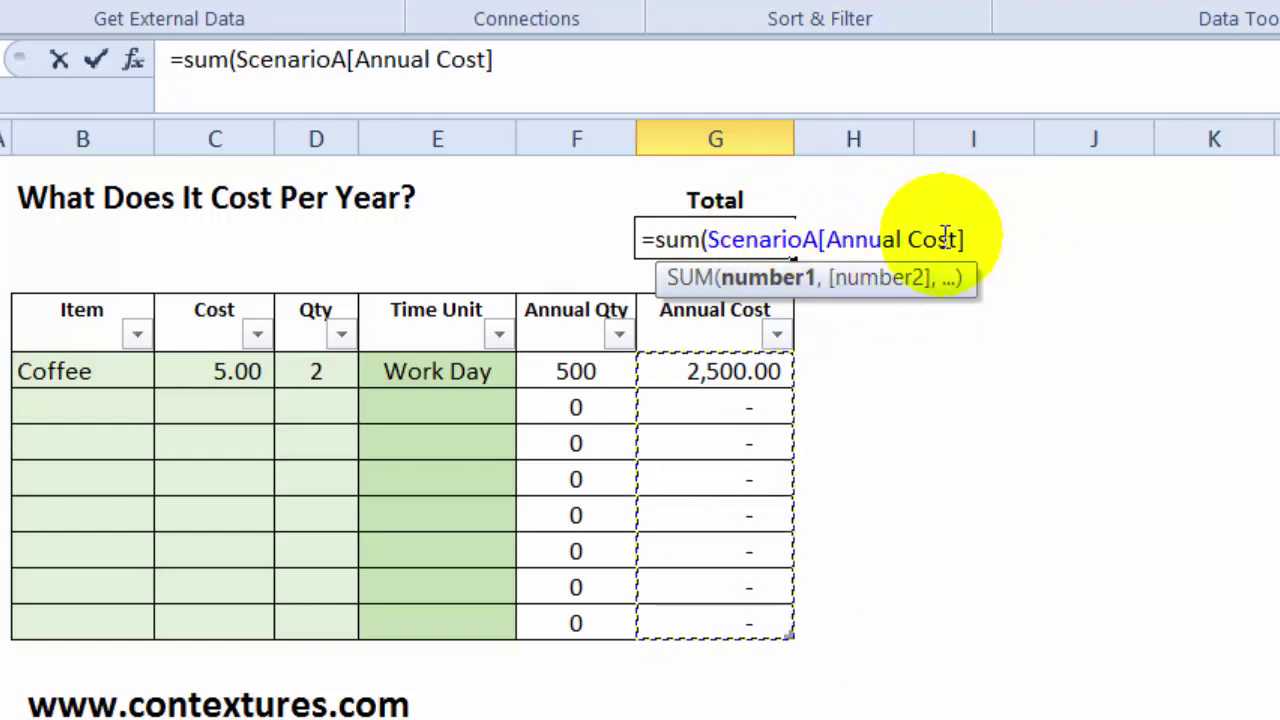
key("Return")
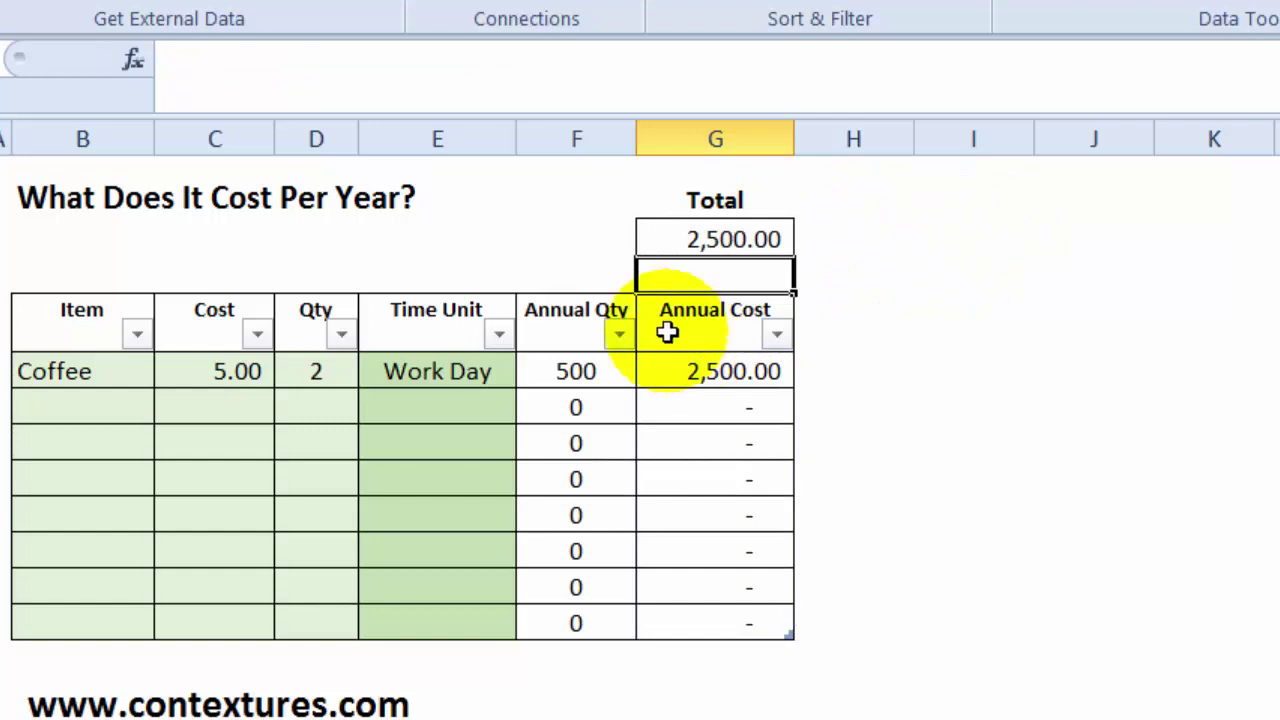